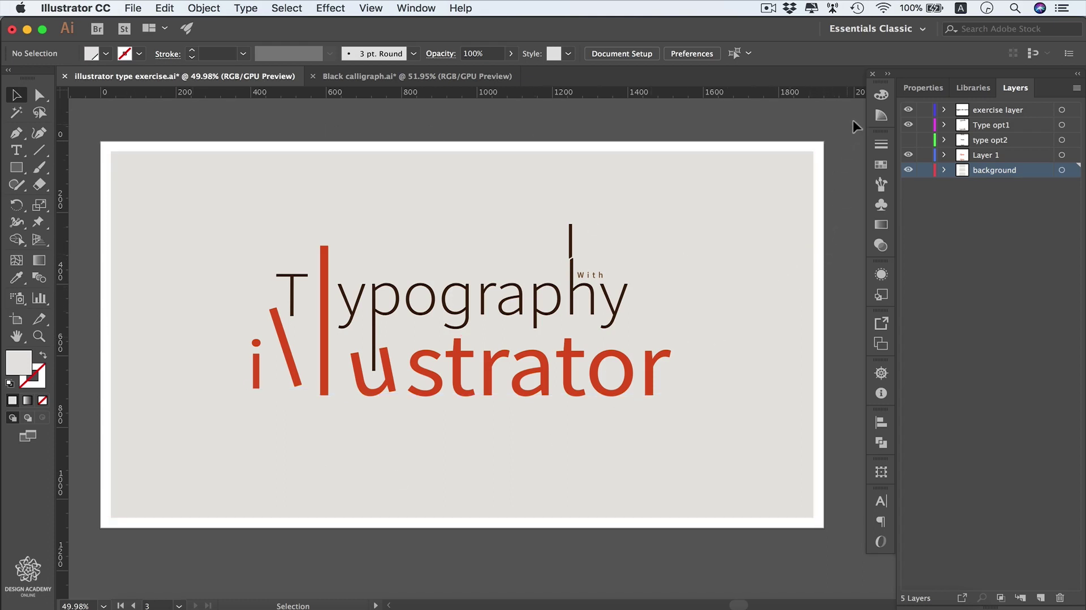
Step: Show the document properties and confirm artboard 3 of 3 is the active artboard
click(920, 90)
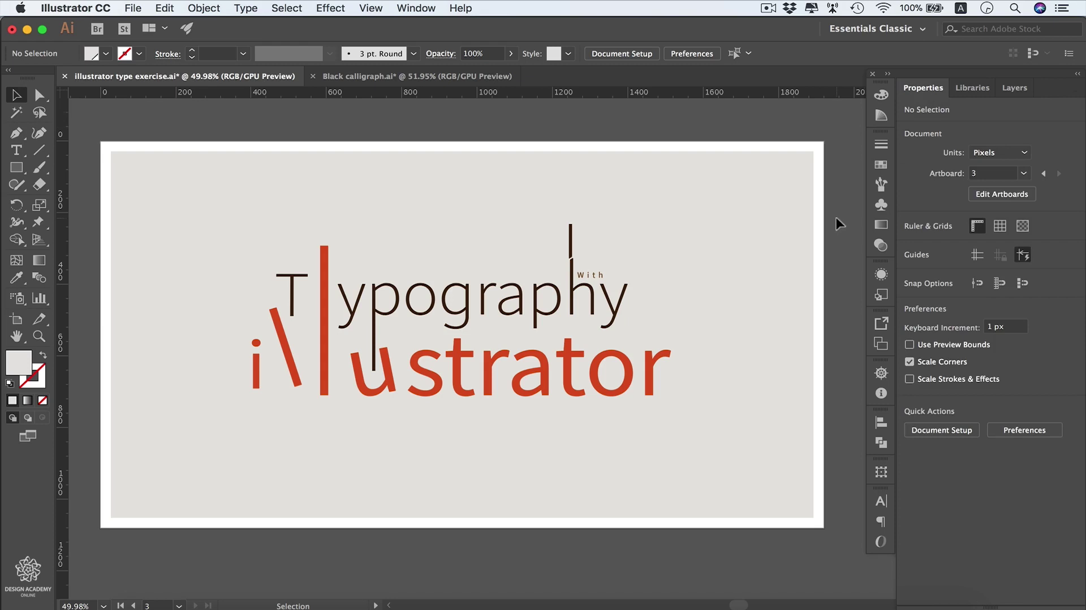
click(1025, 173)
Step: Export artboard 3 as JPEG to illustrator type exercise.jpg using Export As
click(1024, 174)
click(136, 8)
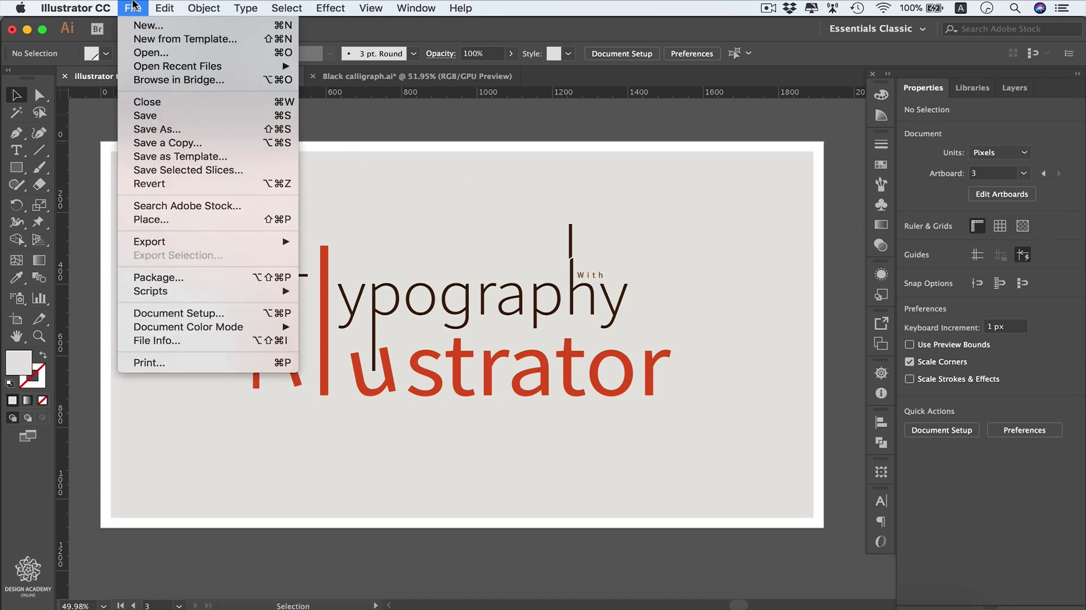
mouse_move(277, 245)
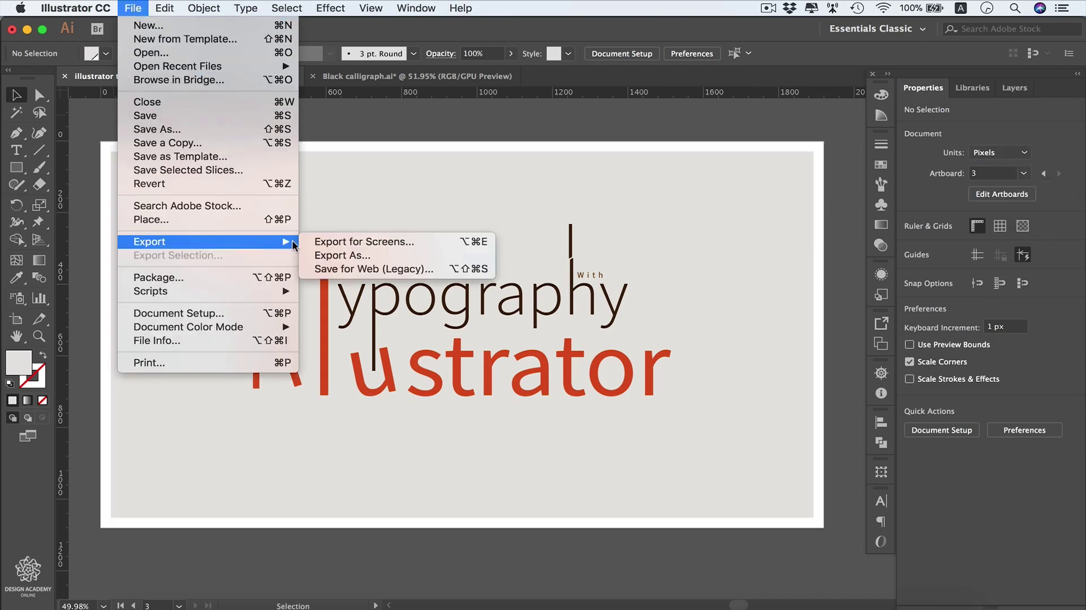
click(348, 255)
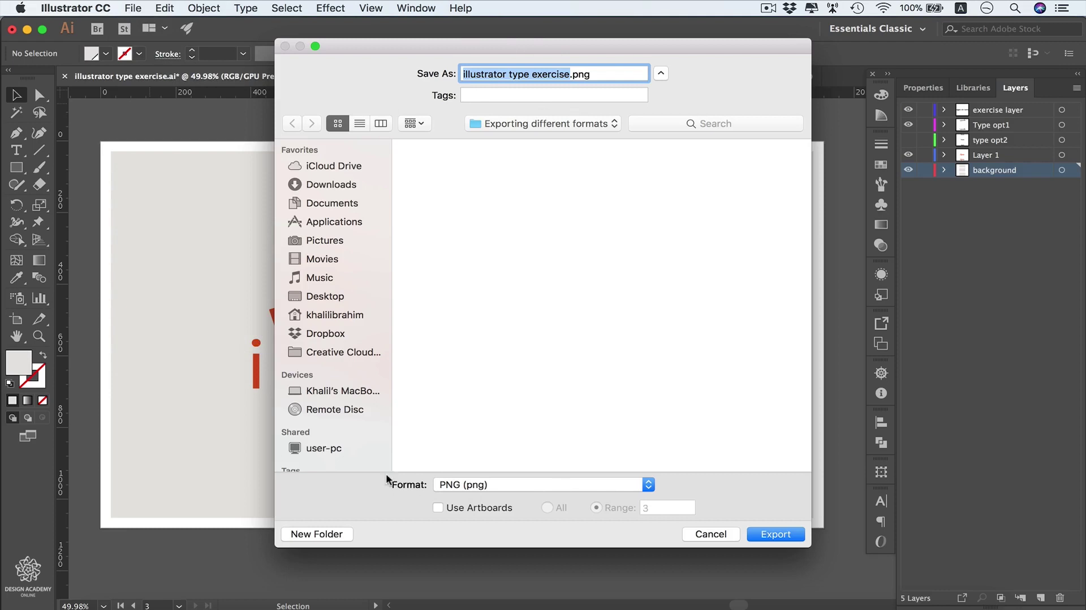
click(648, 485)
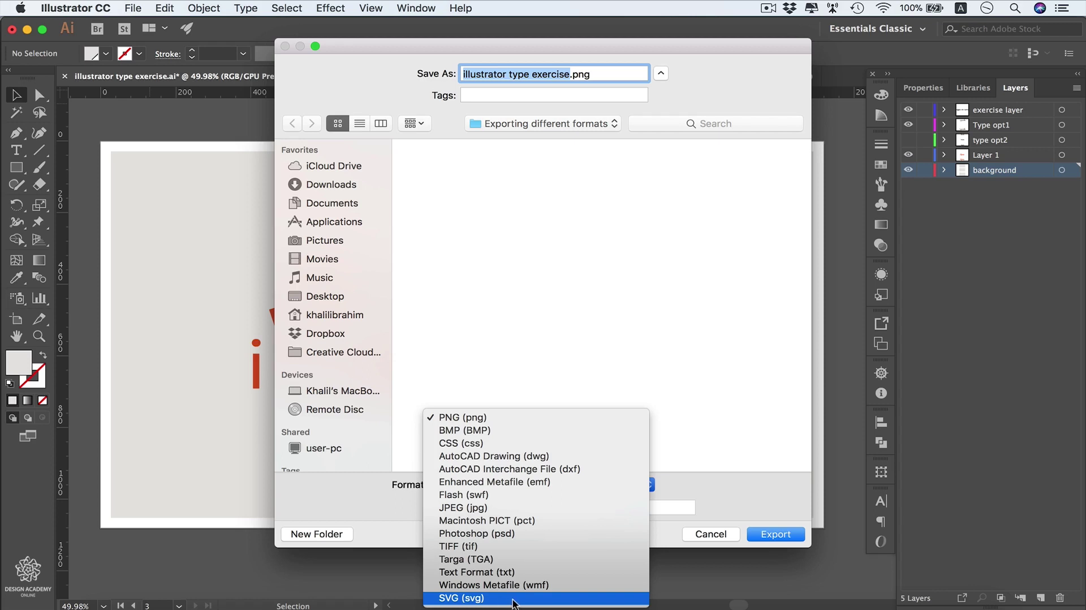
click(531, 508)
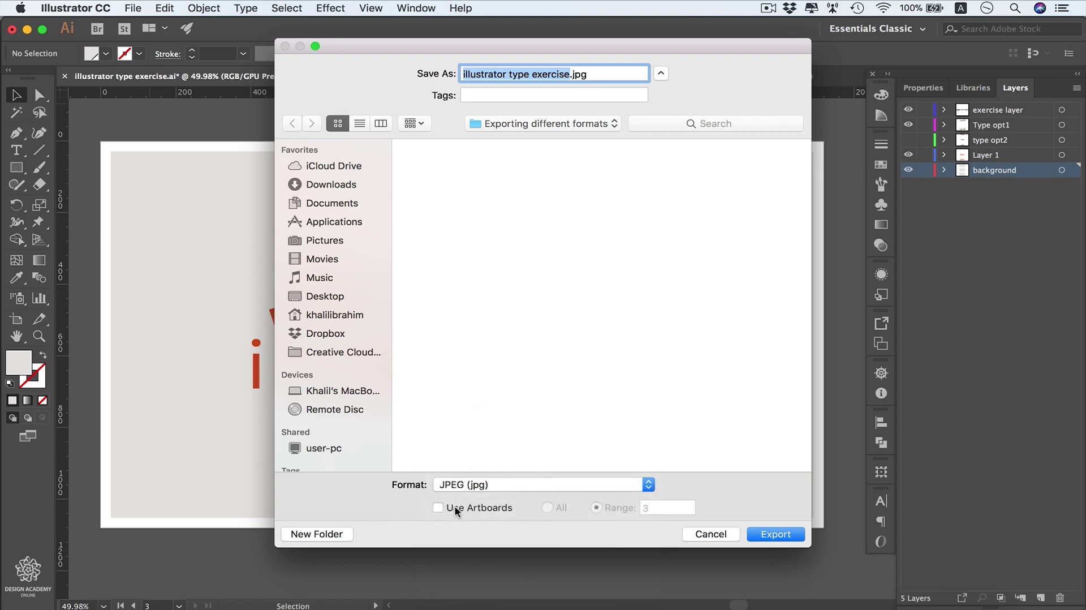
click(437, 508)
Step: Finish the JPEG export with RGB colour, quality 10 Maximum and Screen (72 ppi) resolution
click(774, 534)
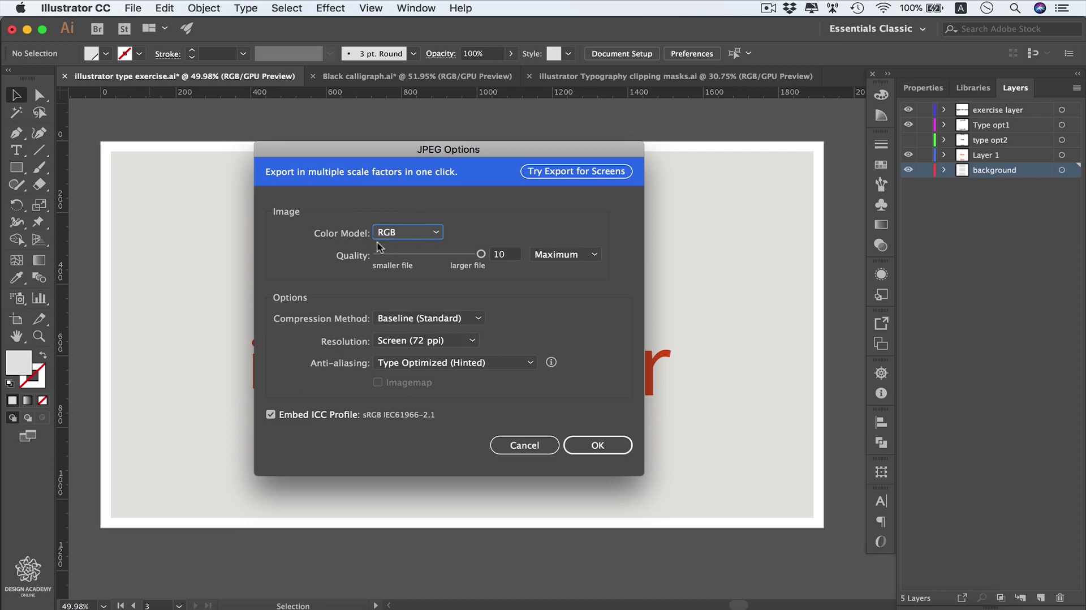
click(413, 234)
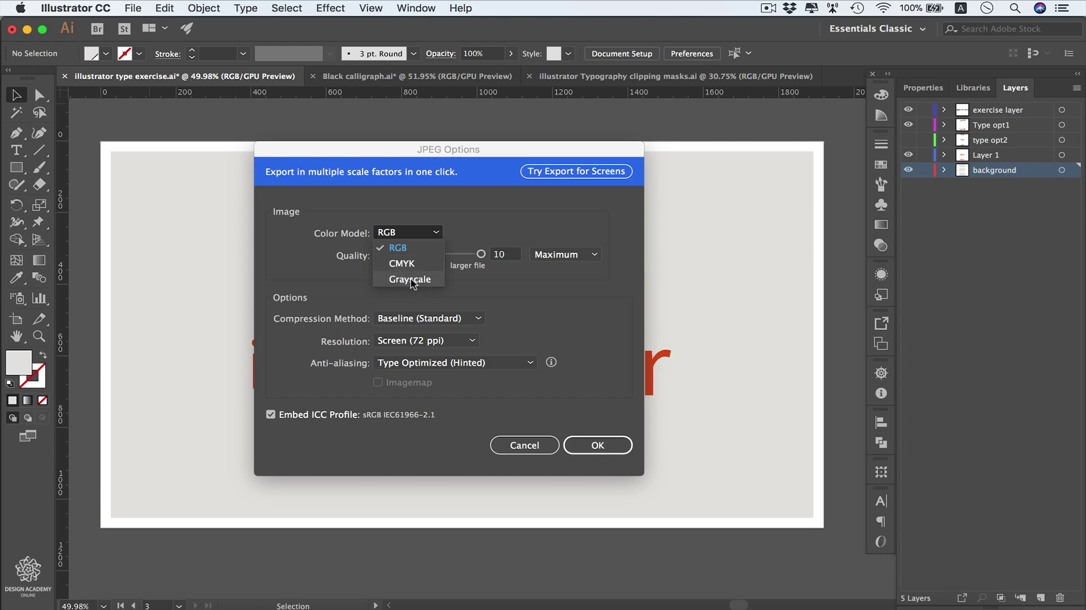
key(Escape)
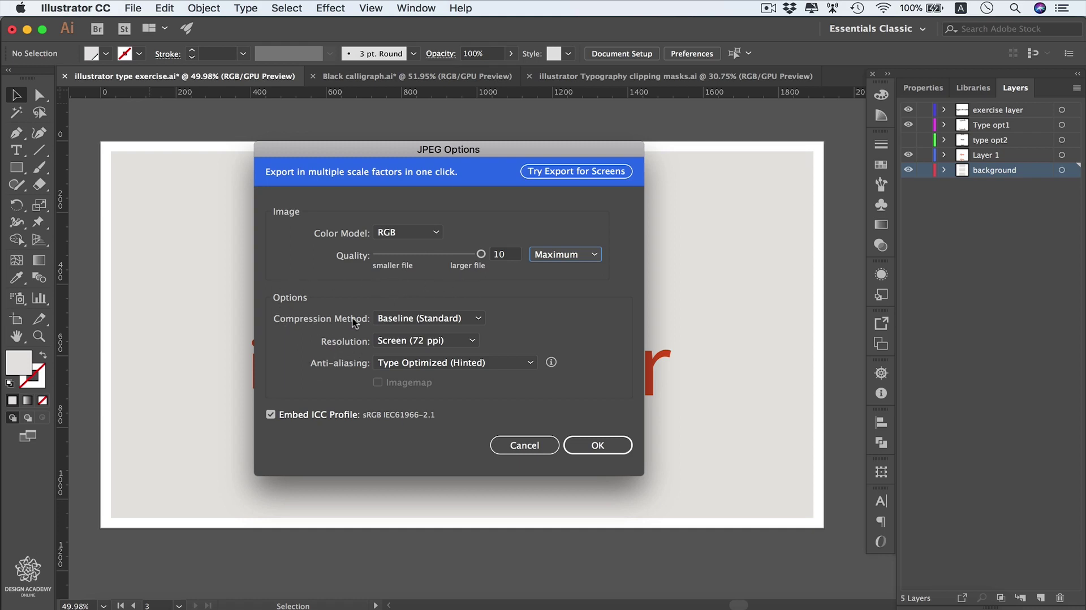
click(473, 341)
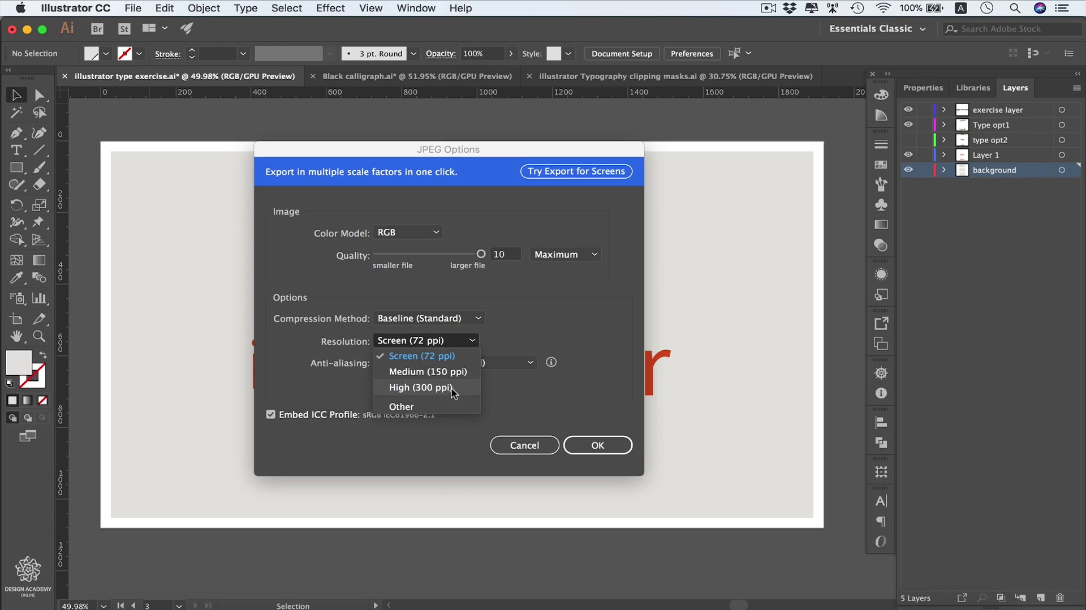
click(451, 363)
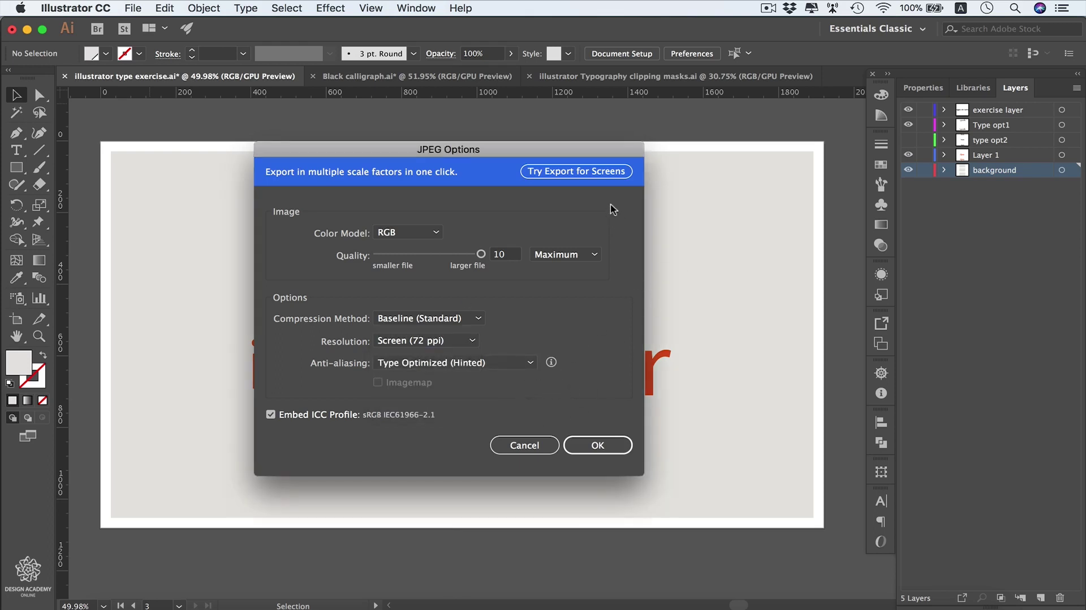
click(588, 447)
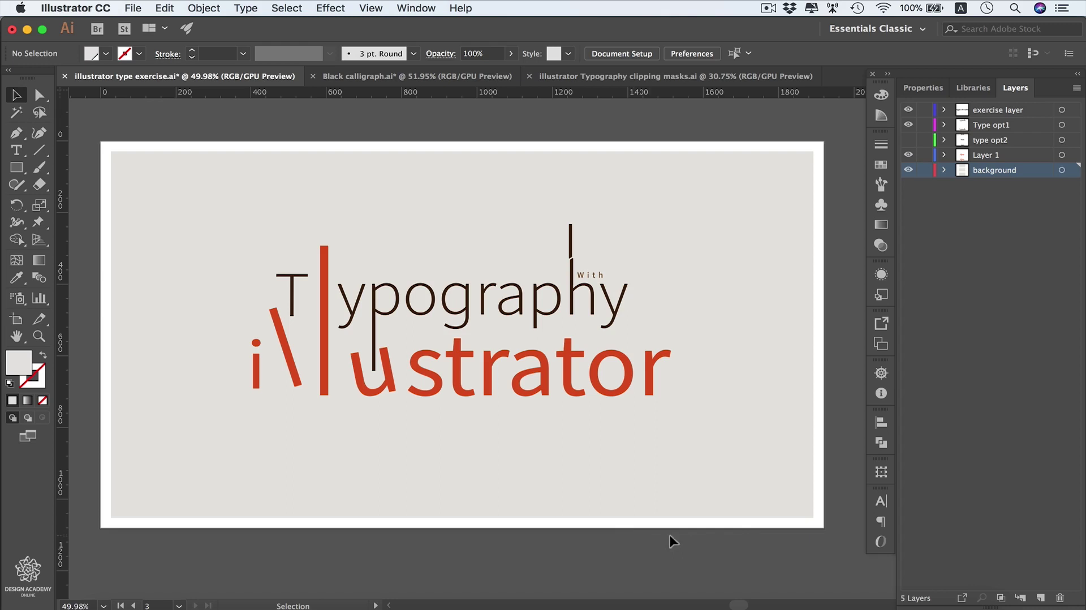
Step: Hide the grey background layer and toggle the transparency grid on and back off
click(907, 169)
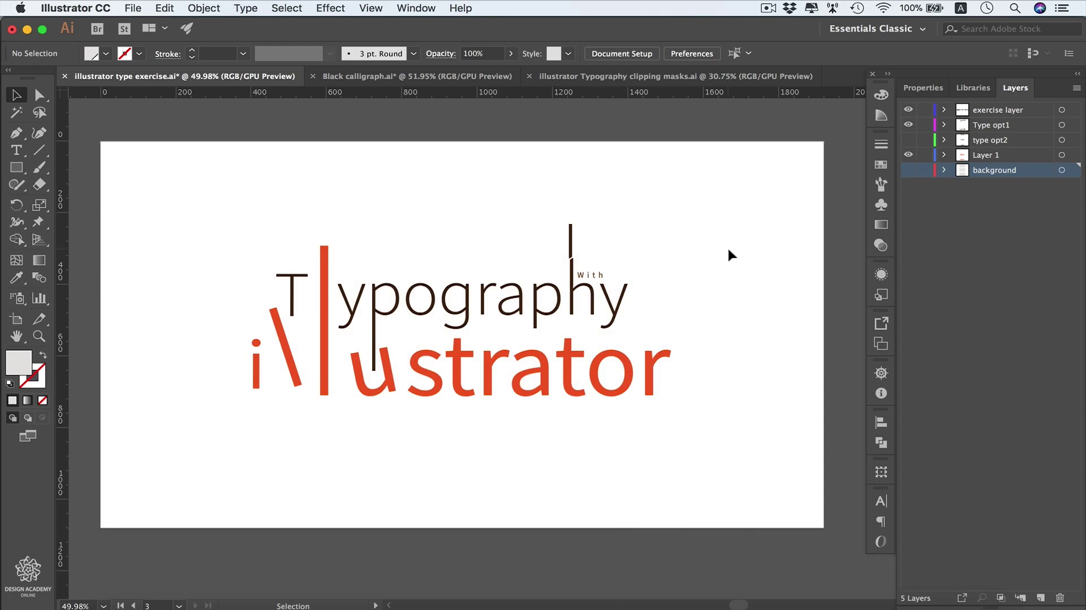
click(923, 88)
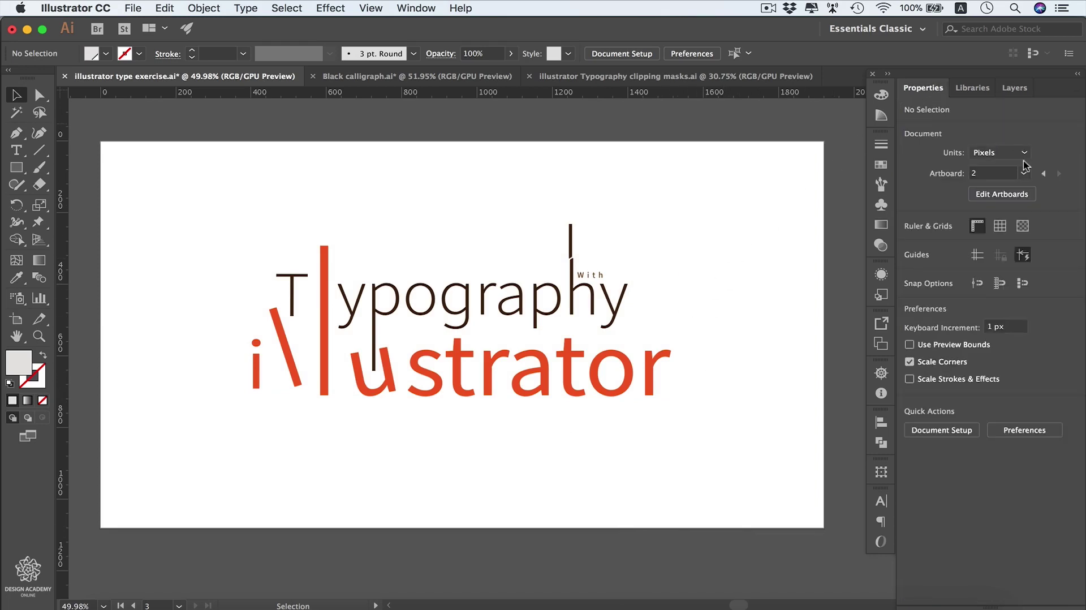
click(1024, 226)
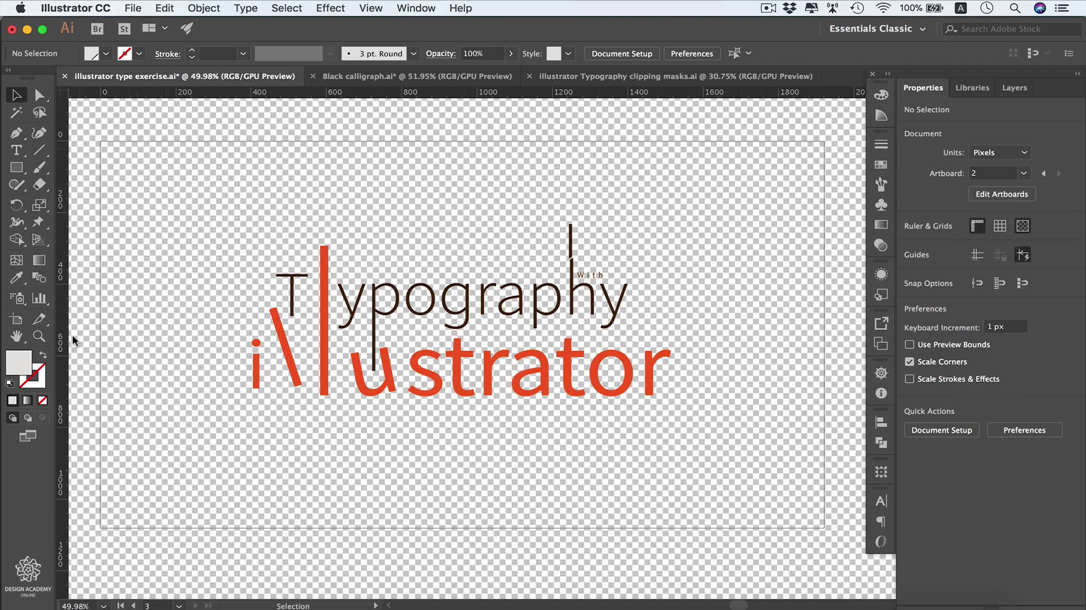
click(1023, 227)
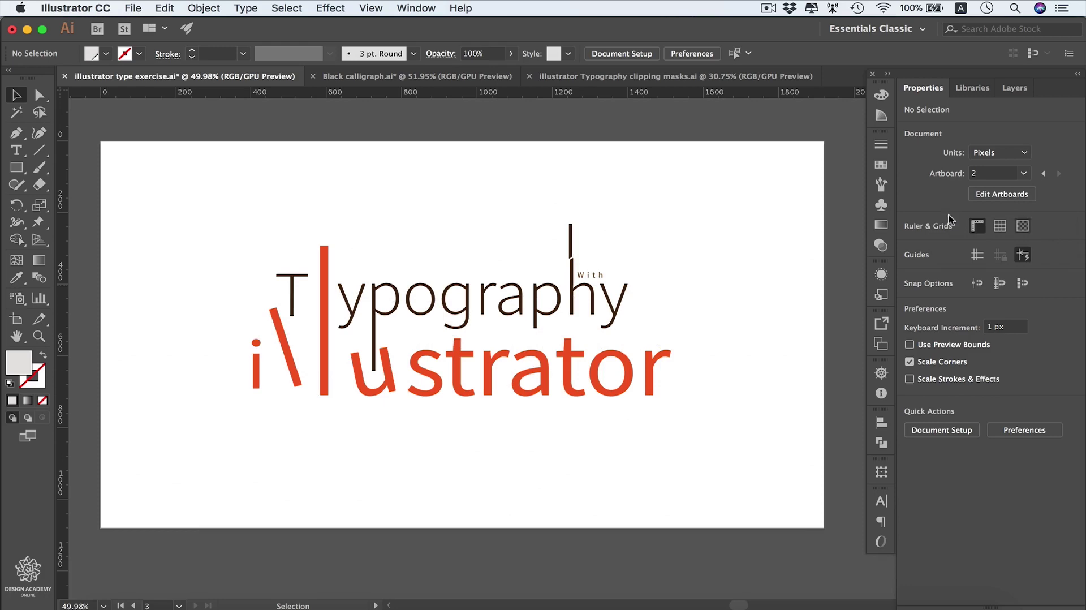
Step: Export artboard 3 as PNG to illustrator type exercise.png using Export As
click(133, 8)
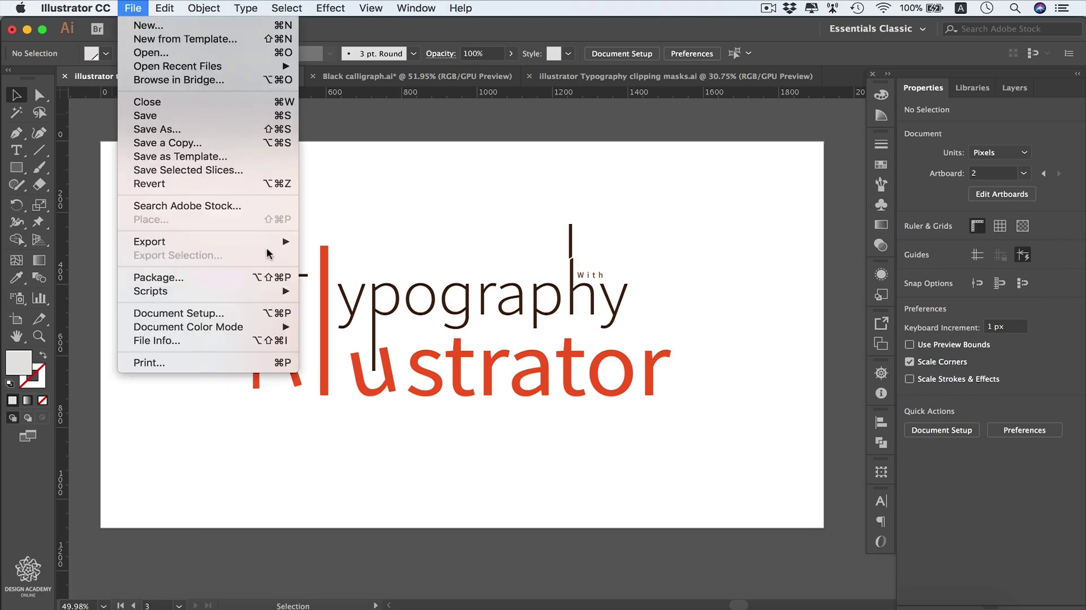
mouse_move(276, 241)
click(387, 262)
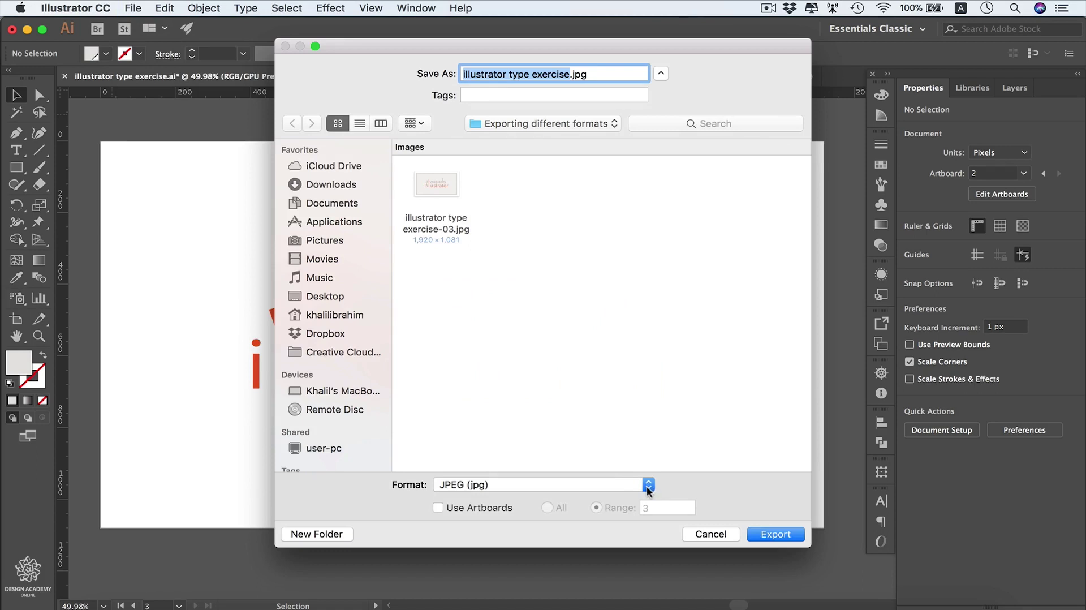
click(648, 484)
click(576, 395)
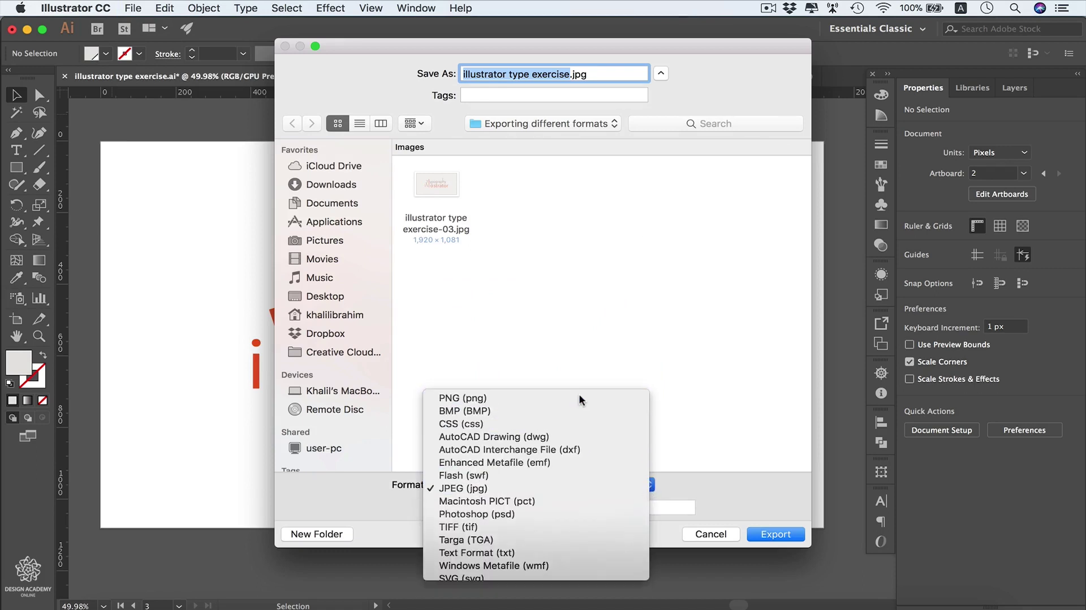
click(480, 508)
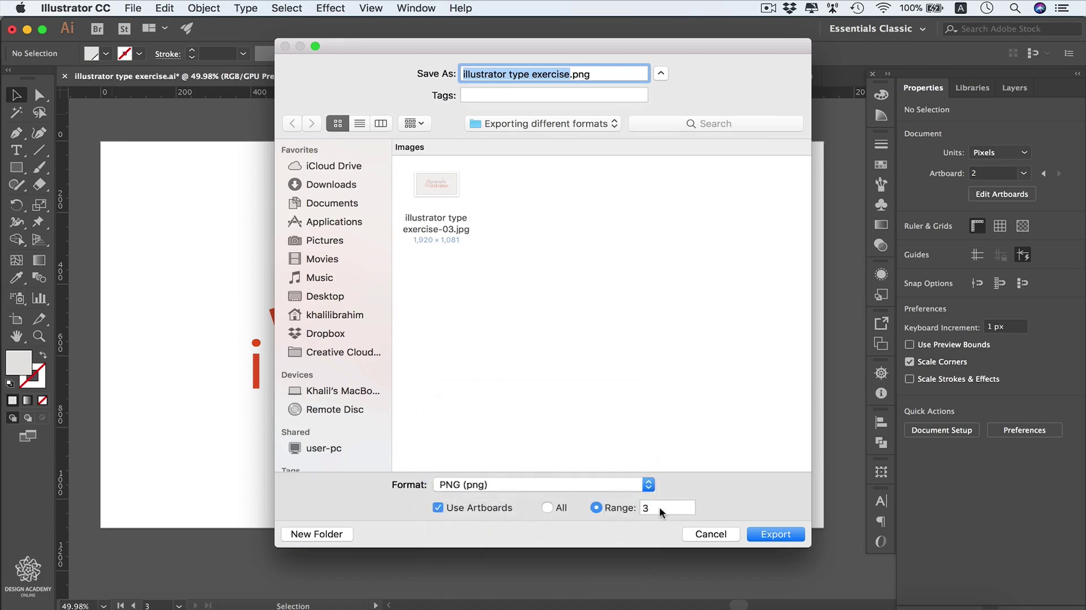
click(776, 534)
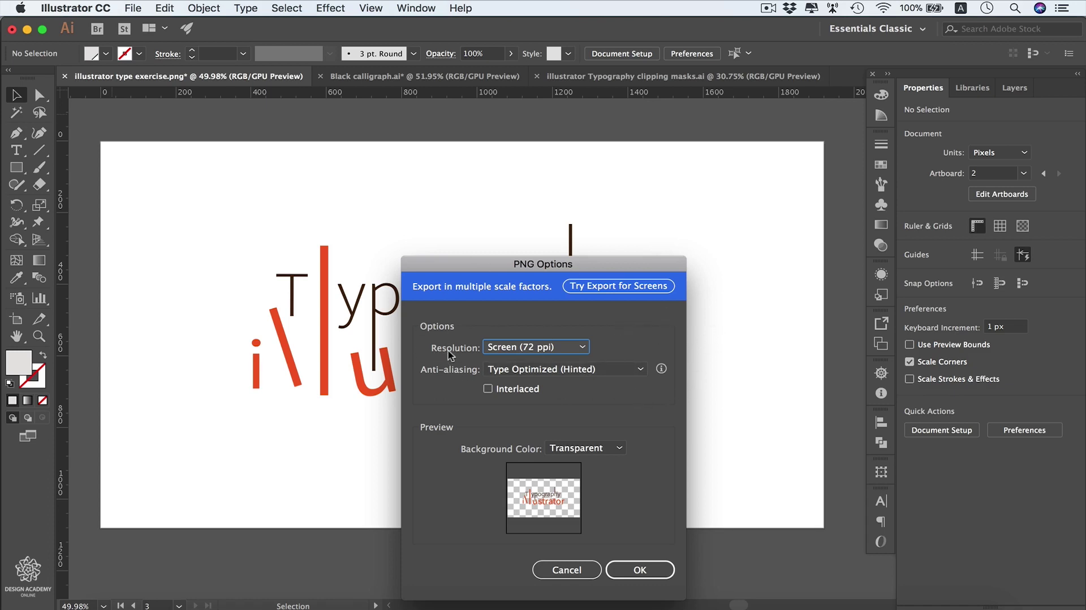
Step: Keep Screen (72 ppi), preview White and Black backgrounds, then export with a Transparent background
click(582, 347)
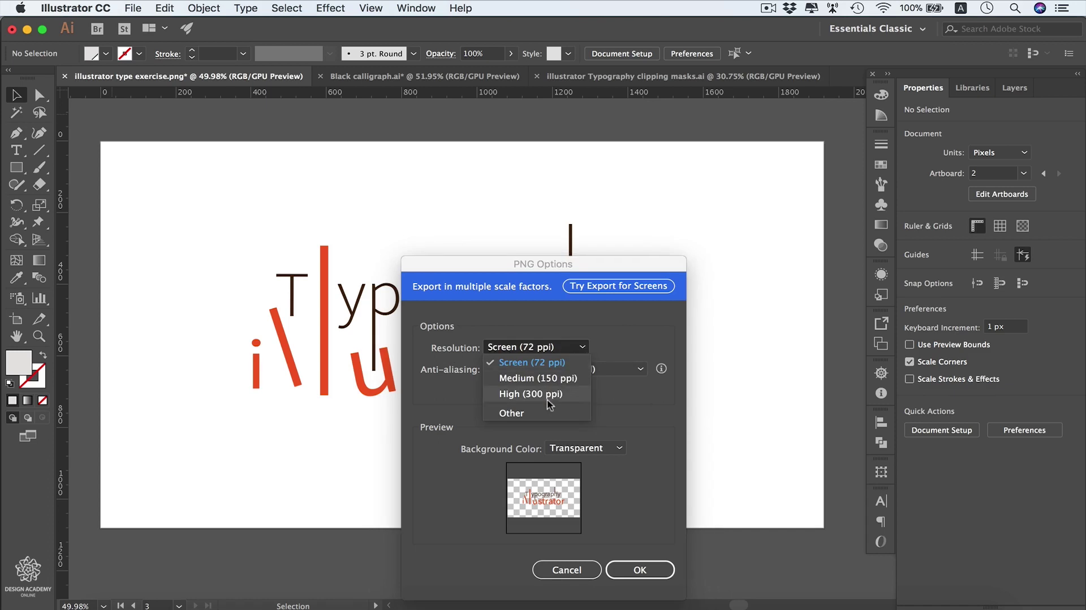
click(656, 403)
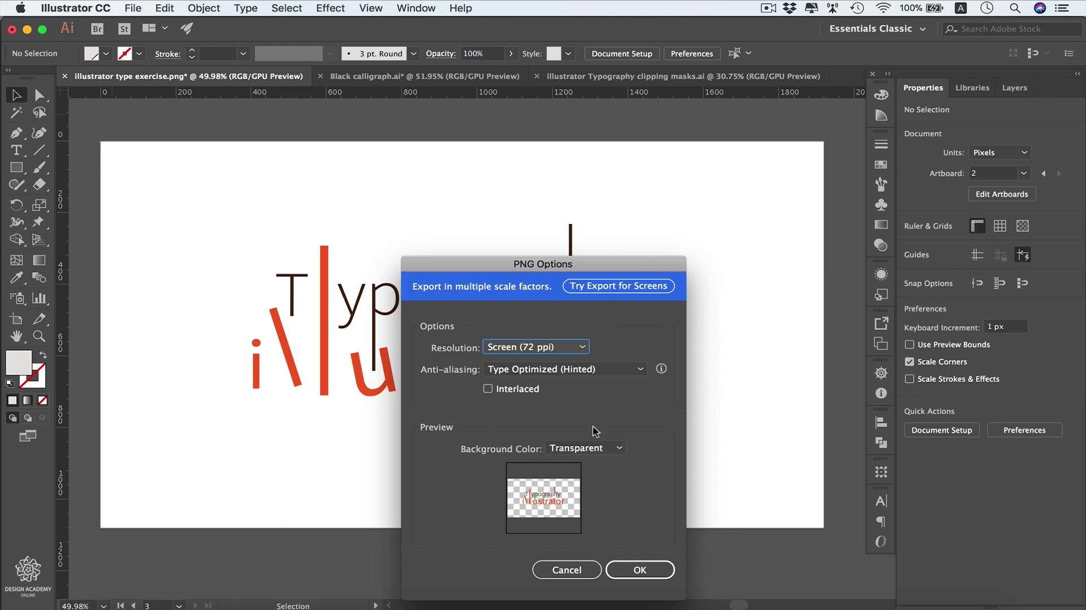
click(619, 449)
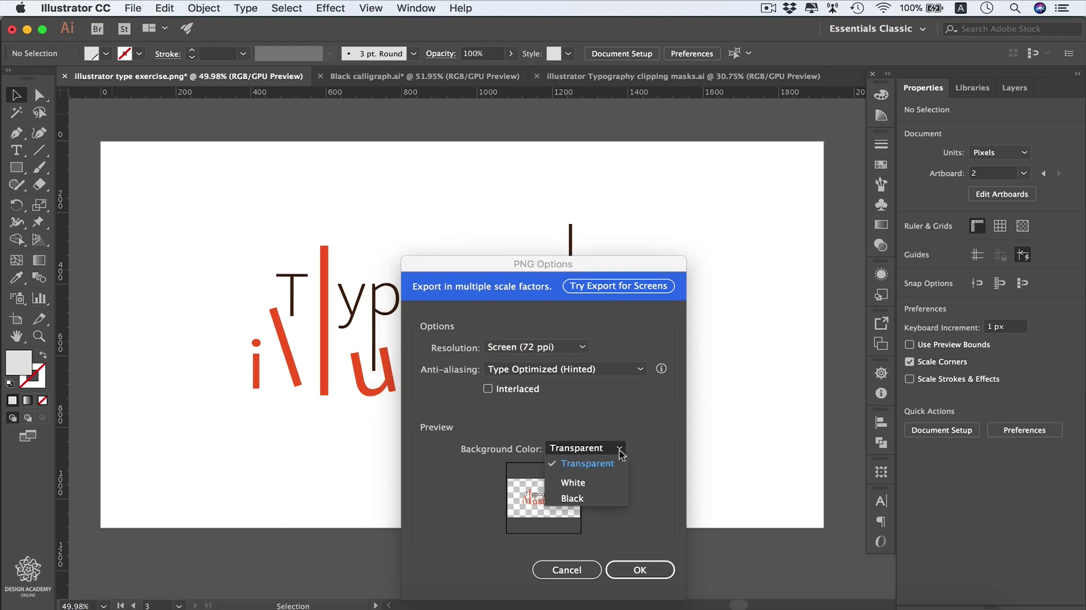
click(602, 485)
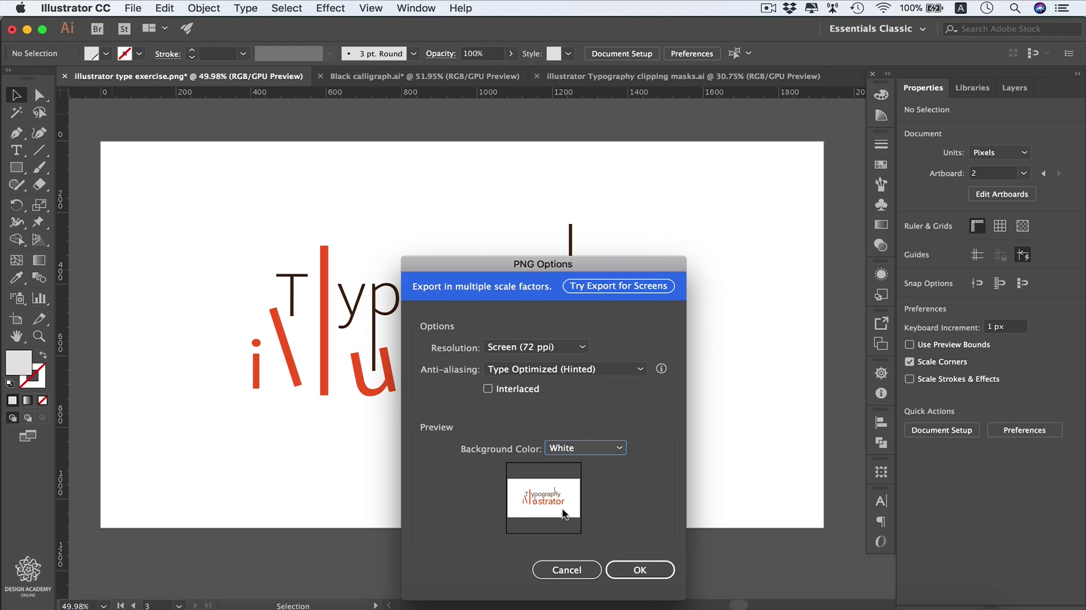
click(621, 448)
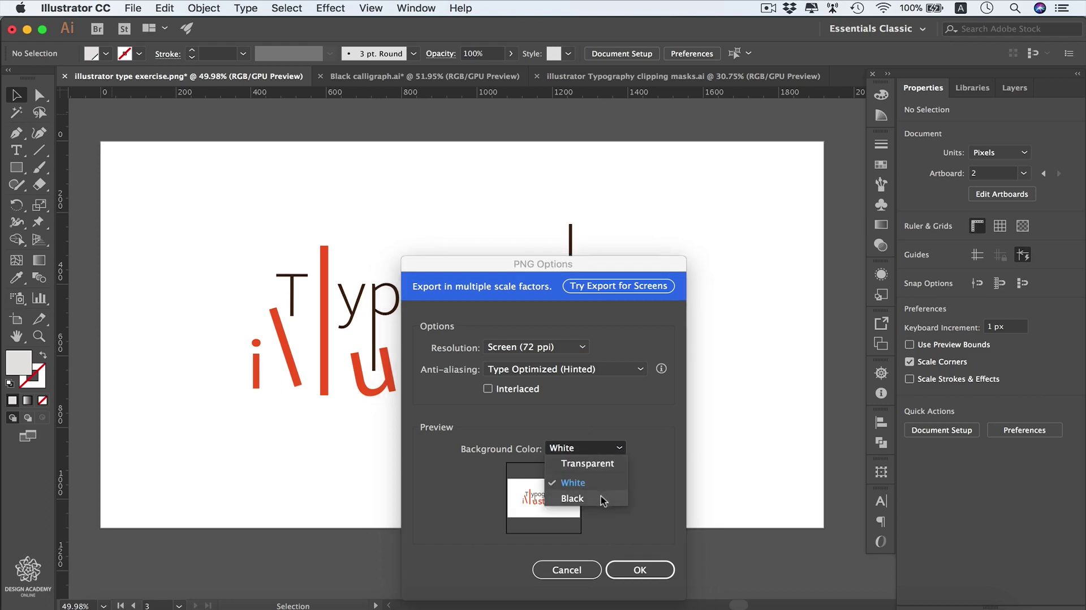
click(604, 497)
click(620, 450)
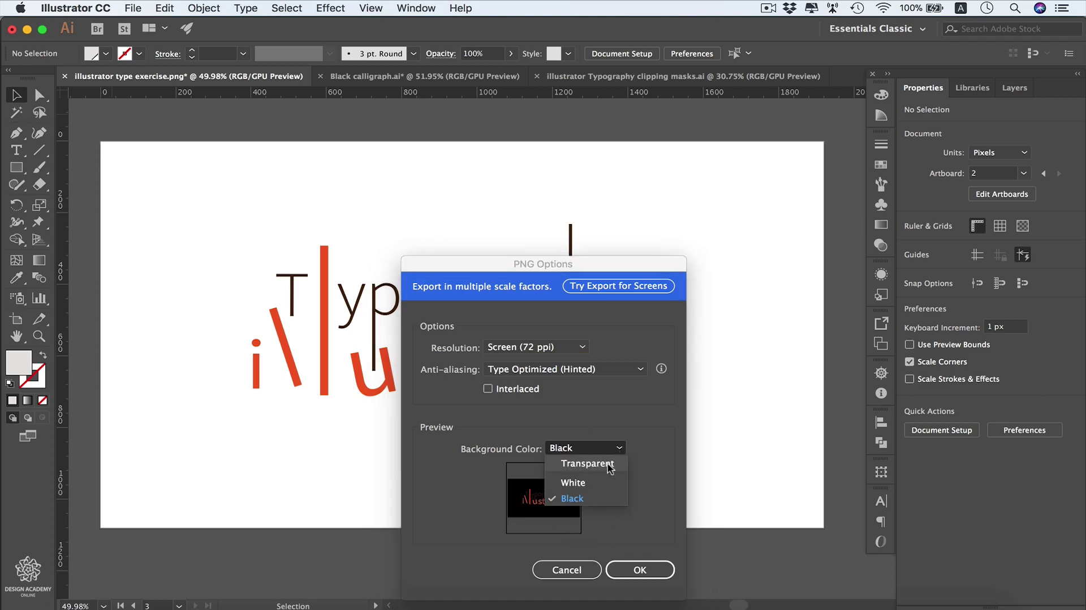
click(609, 466)
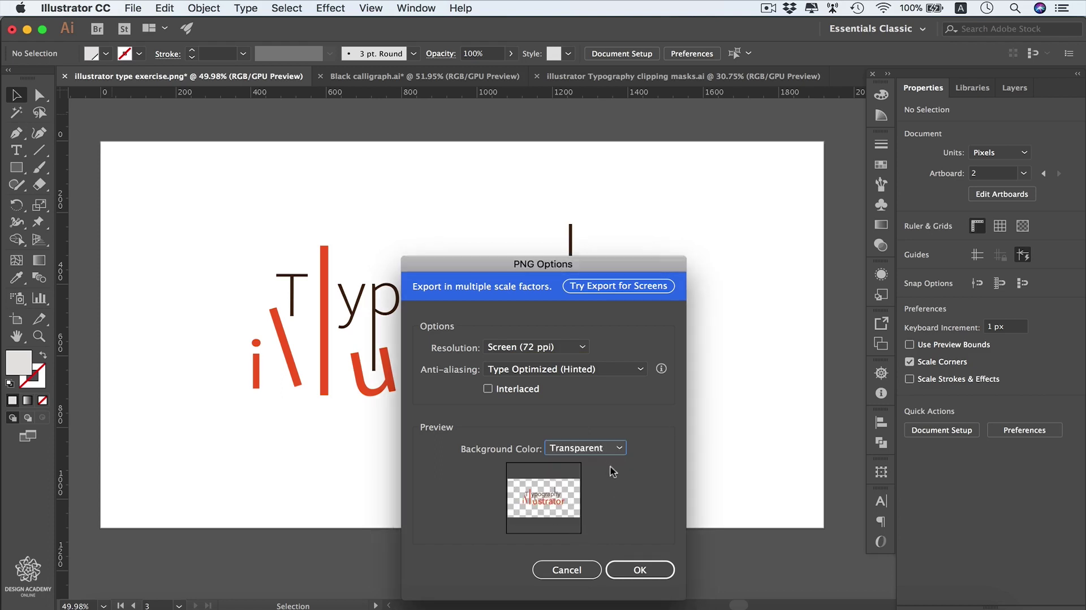
click(636, 577)
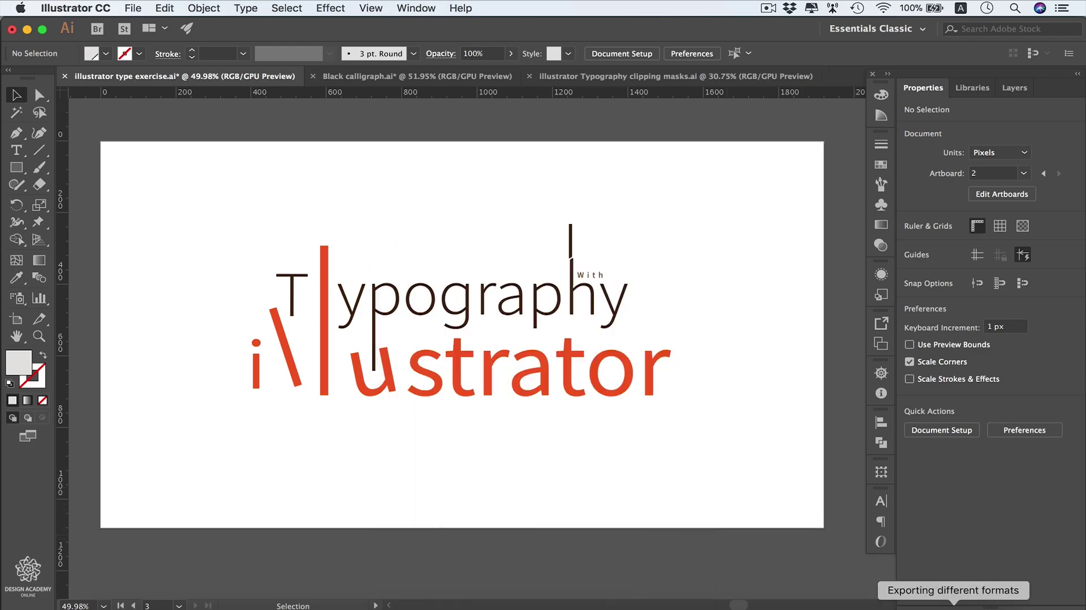
Step: Preview illustrator type exercise-03.png in the export folder, then return to Illustrator
click(953, 606)
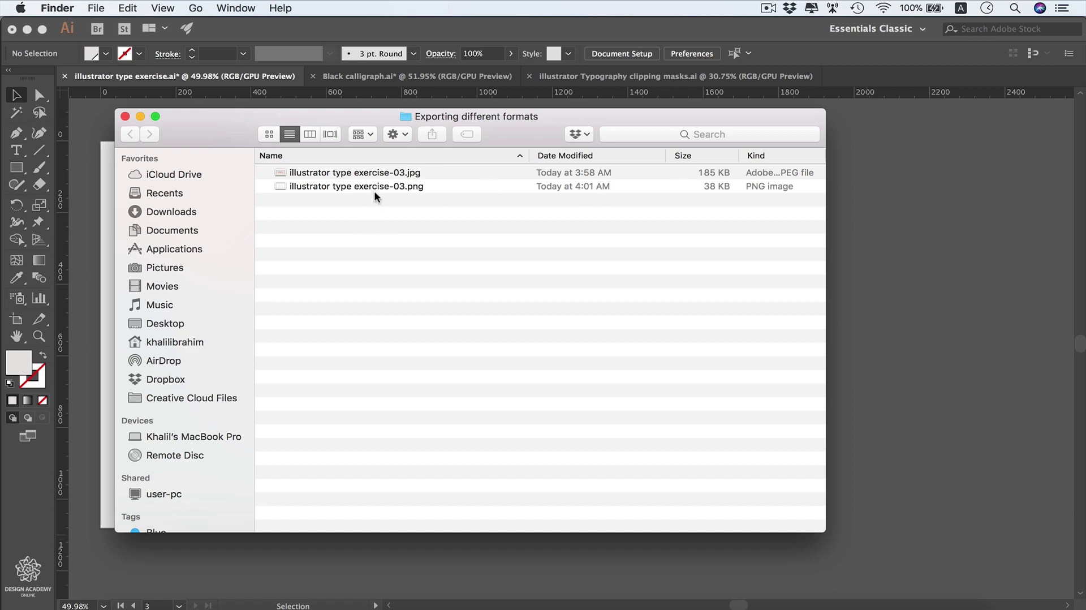
click(392, 186)
key(space)
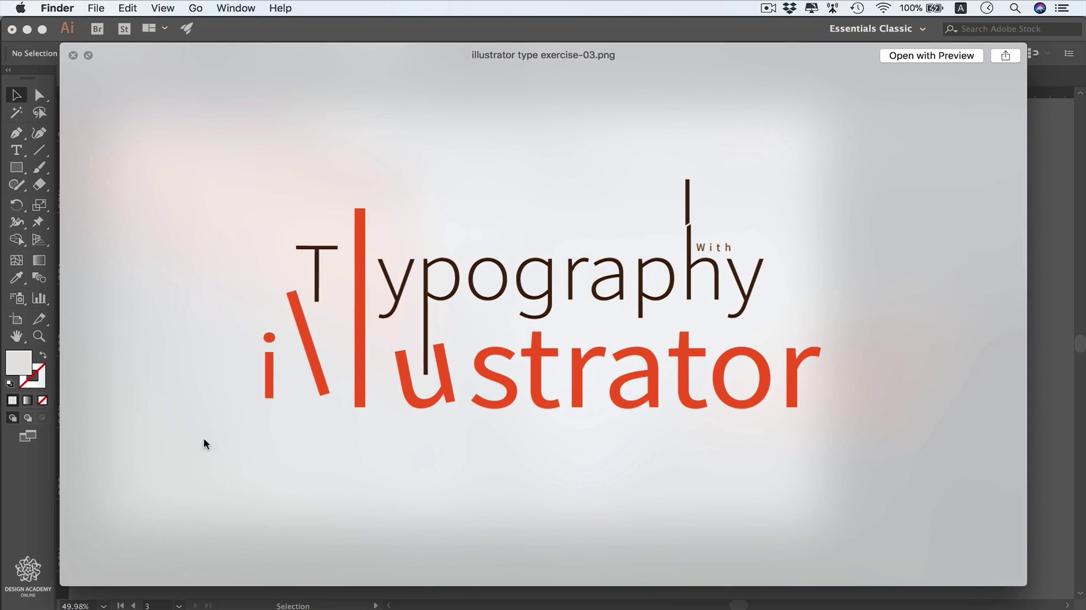
click(15, 522)
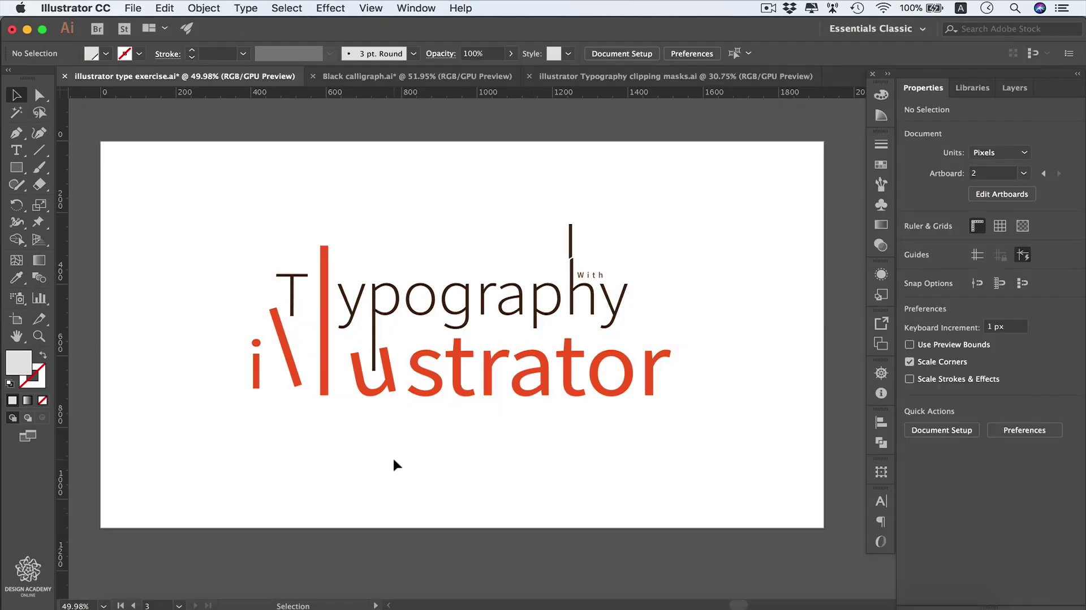
Step: Export the clipping-masks typography document as an SVG file
click(667, 78)
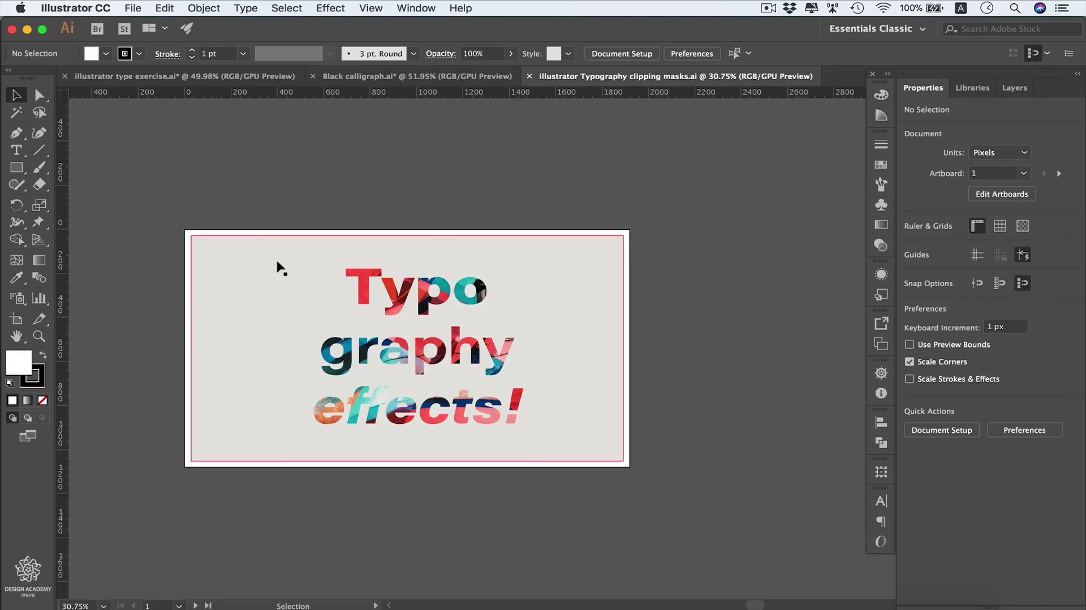
click(132, 9)
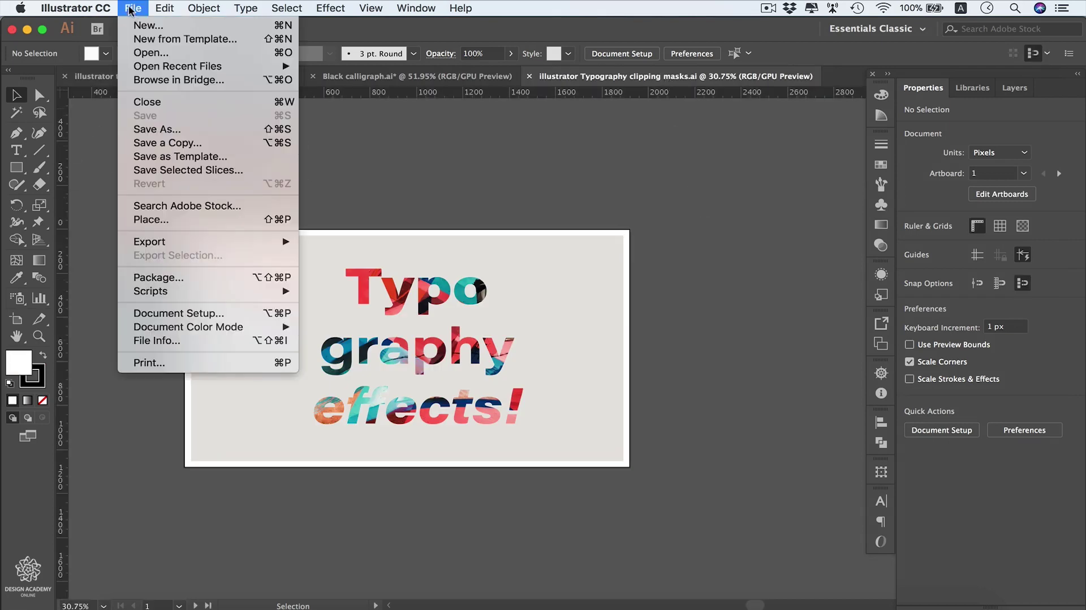
mouse_move(274, 244)
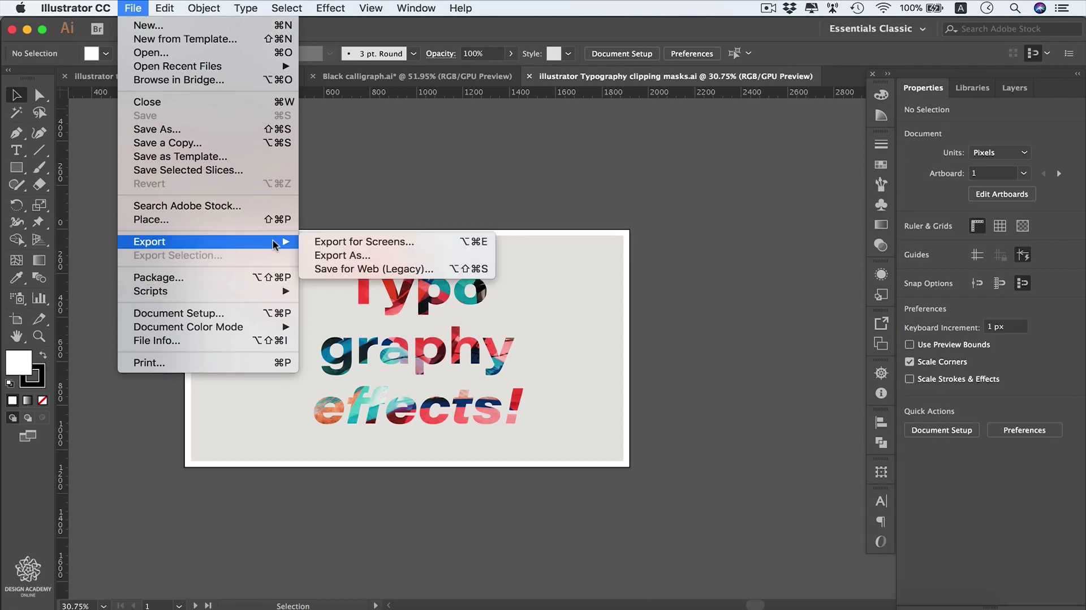
click(360, 255)
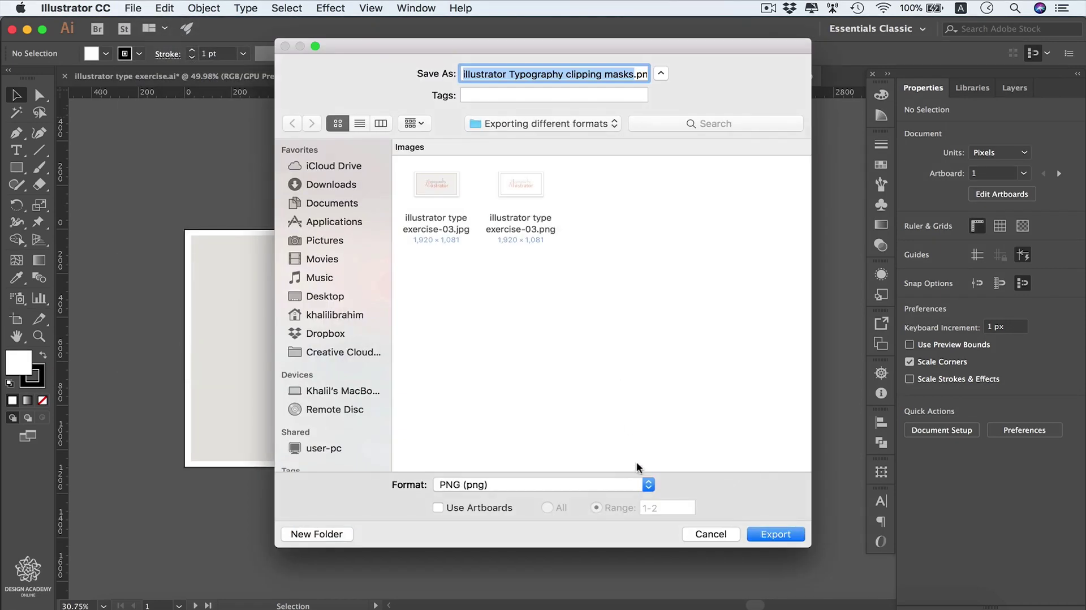
click(645, 485)
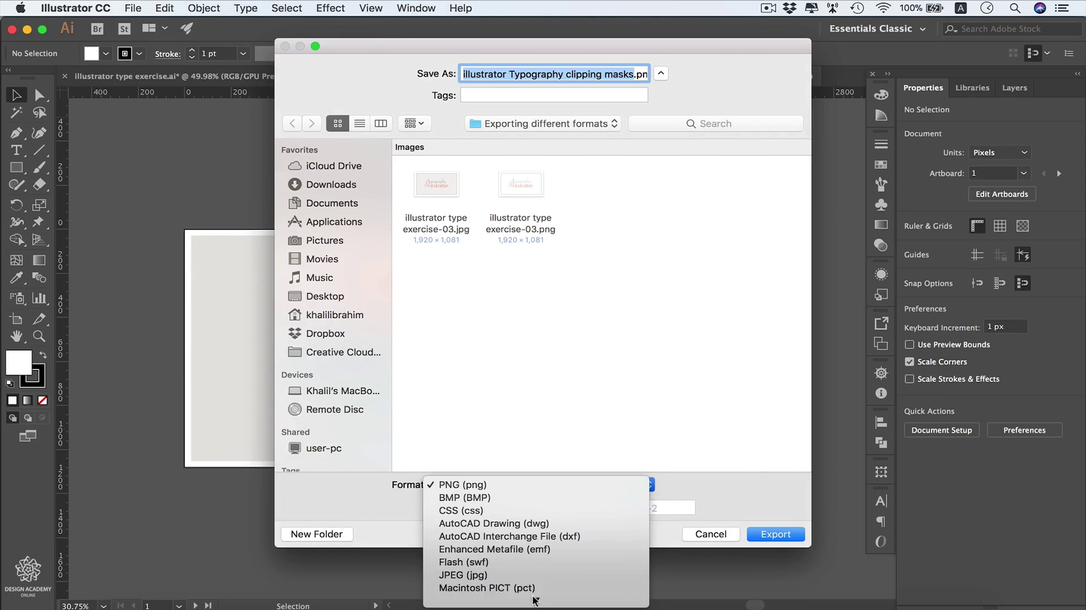
scroll(535, 599, down, 3)
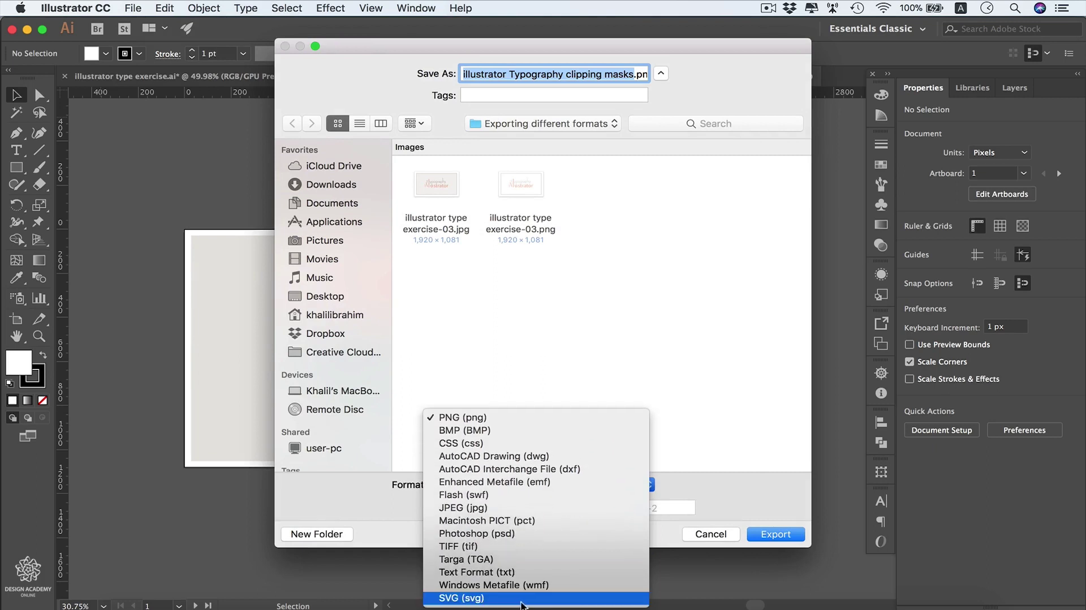
click(522, 599)
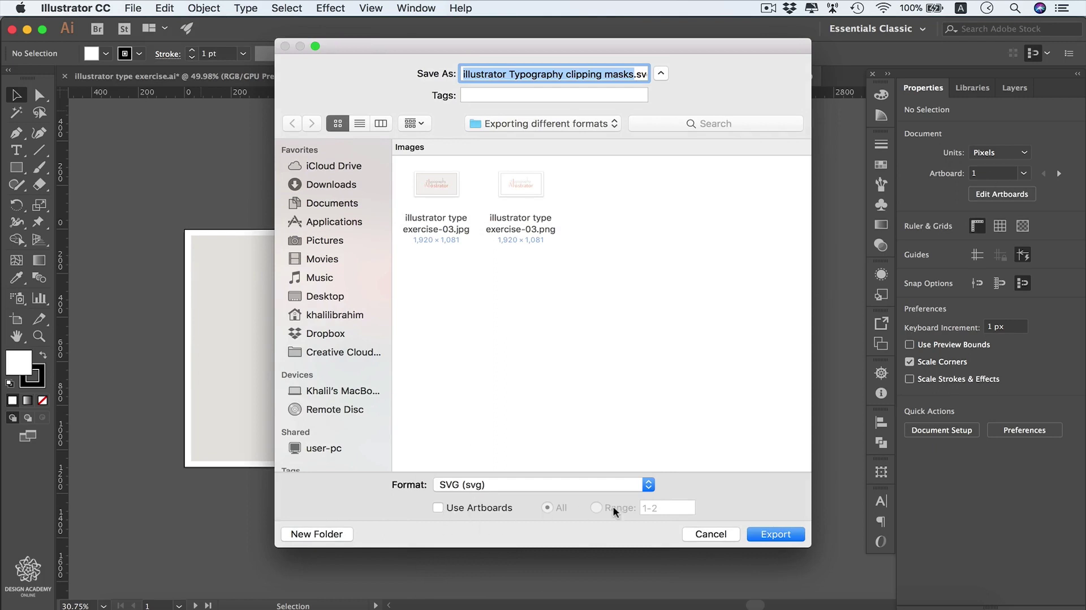
click(760, 533)
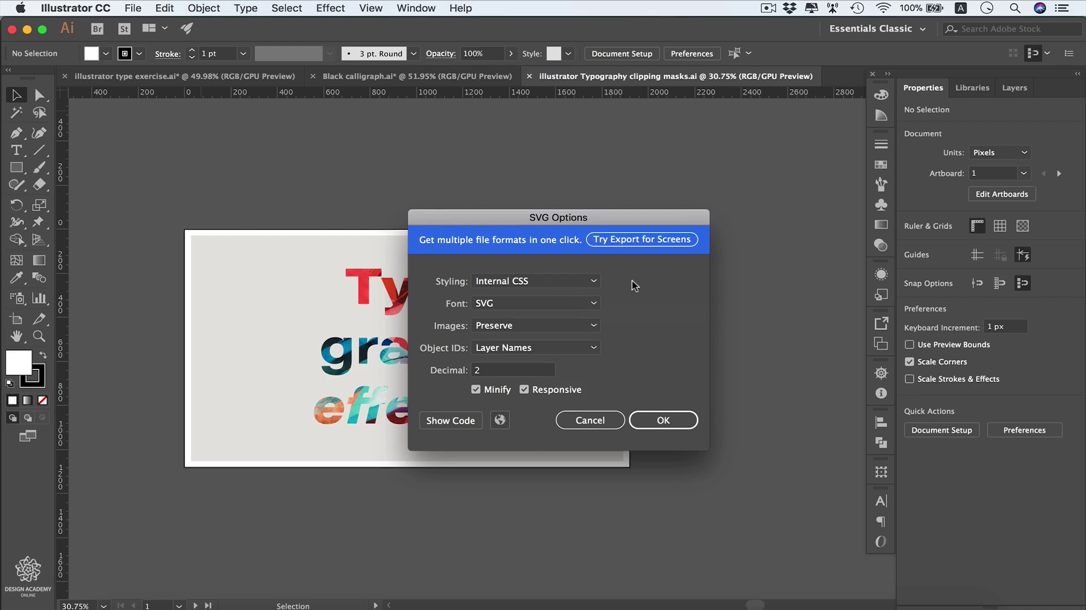
Step: Review SVG options, keeping Internal CSS styling, SVG fonts and Preserve images
click(594, 280)
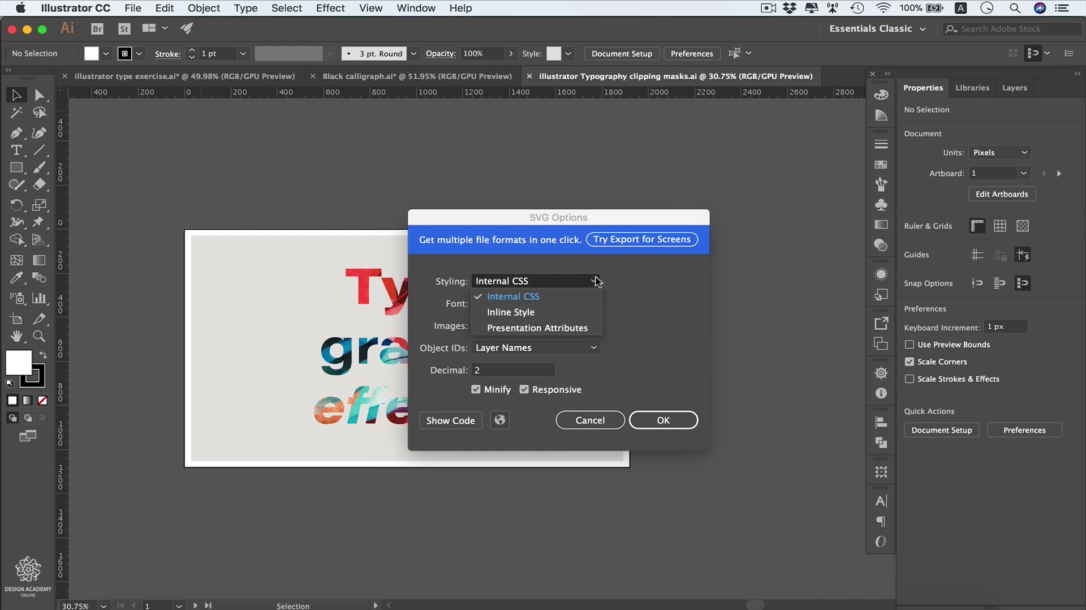
click(595, 281)
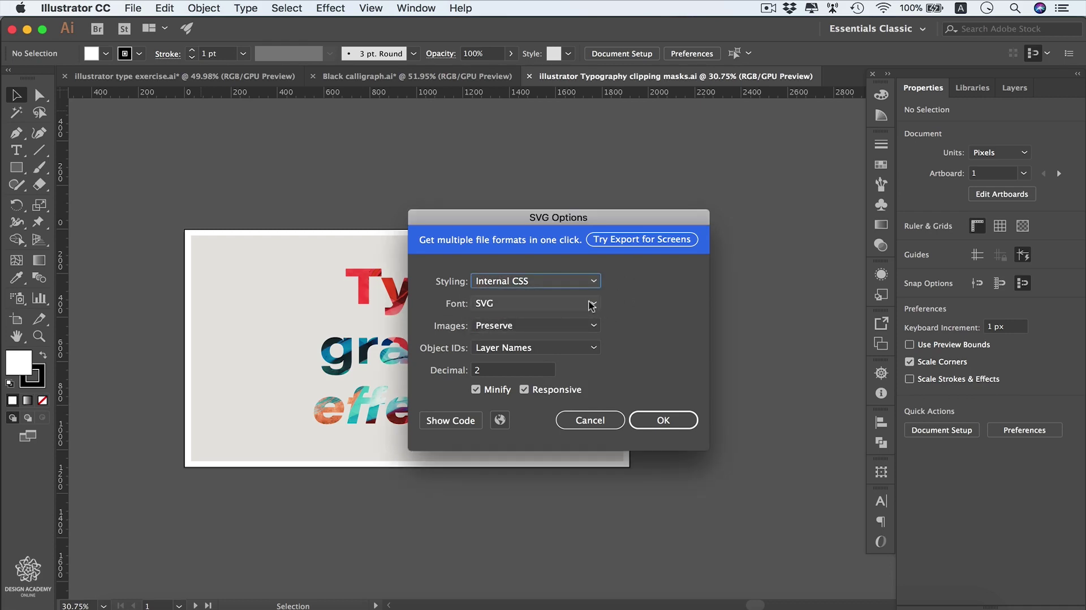
click(592, 304)
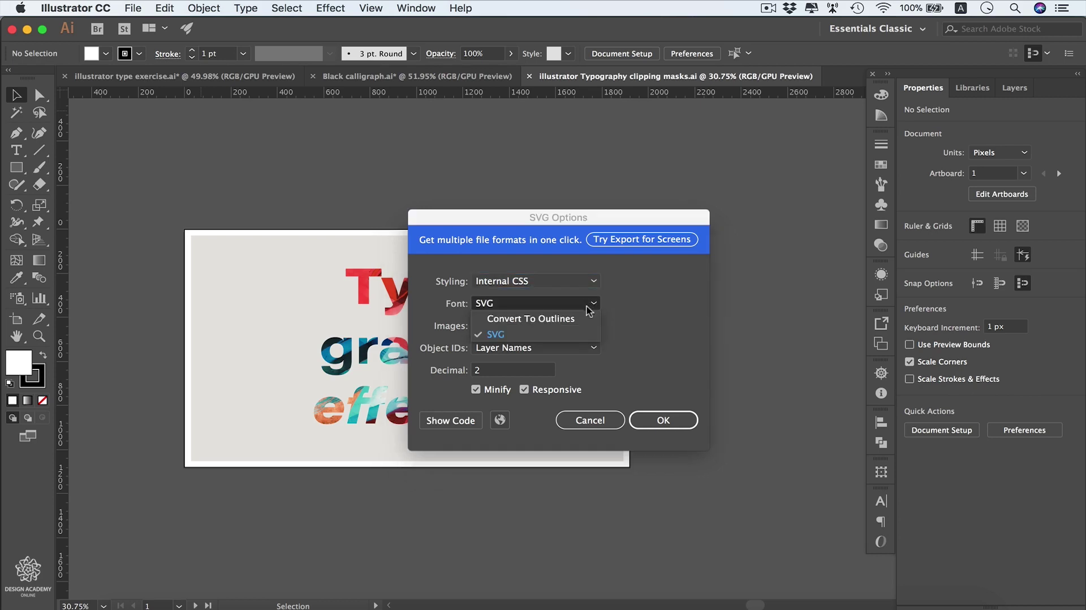
click(642, 314)
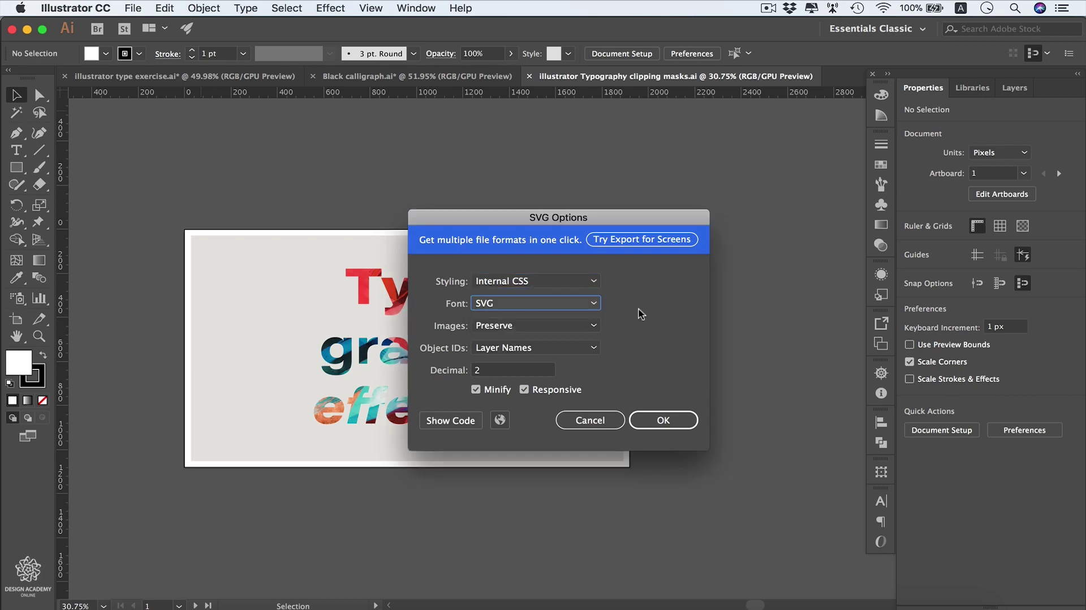
click(583, 327)
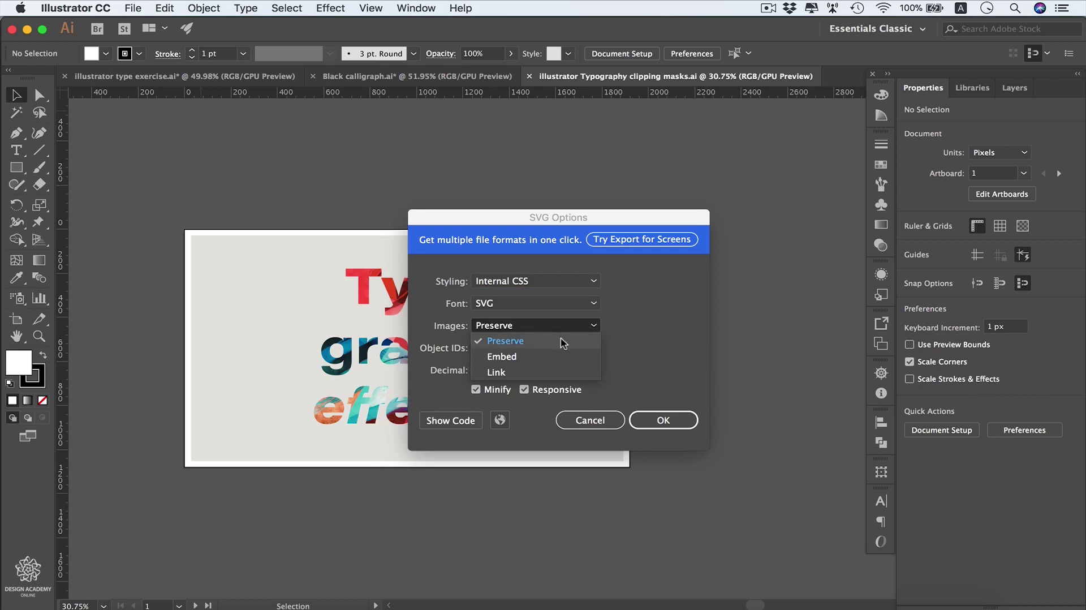
click(633, 327)
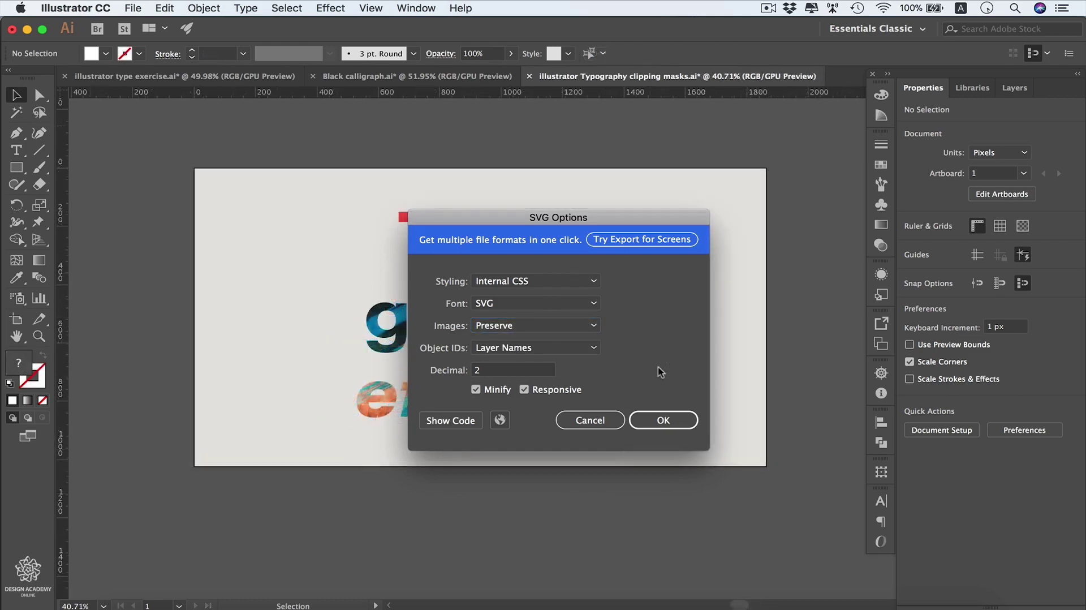
click(589, 326)
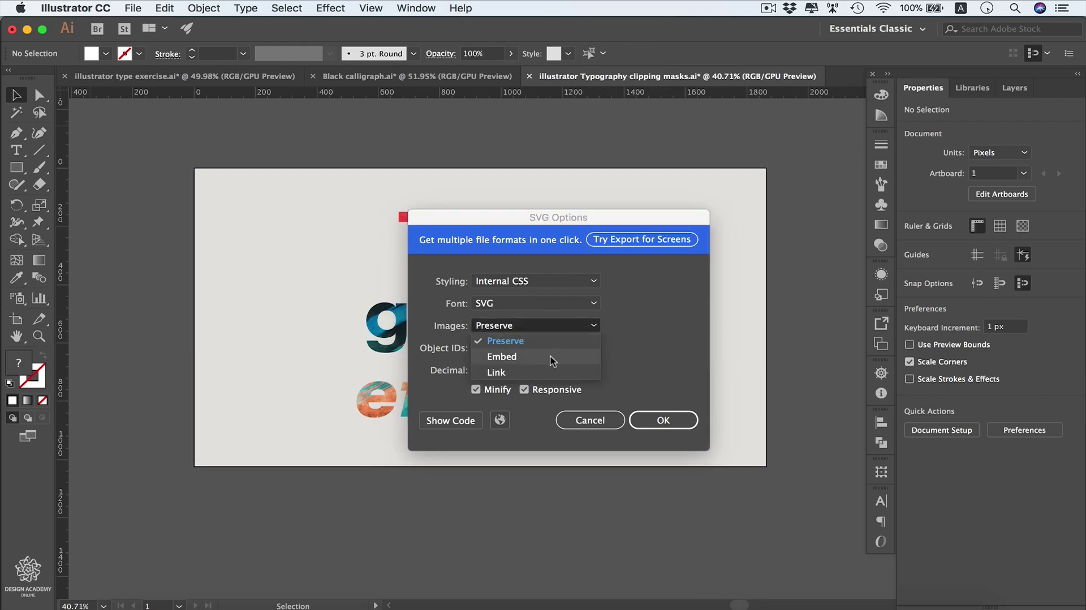
click(542, 220)
Step: Move the SVG Options dialog aside, preview the SVG in the browser, then close it
drag(544, 216, 747, 187)
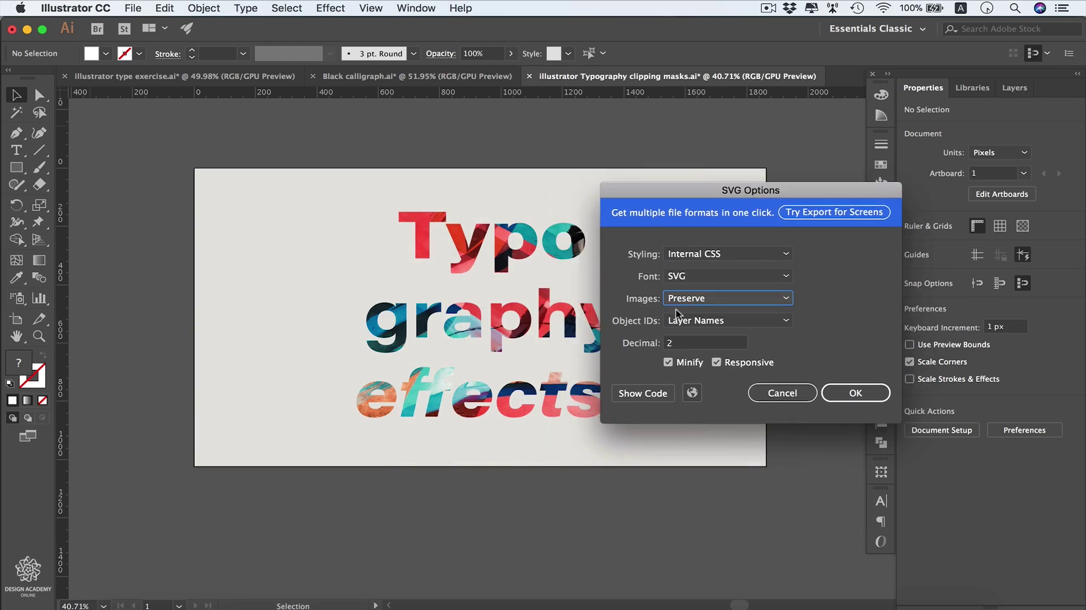
click(691, 394)
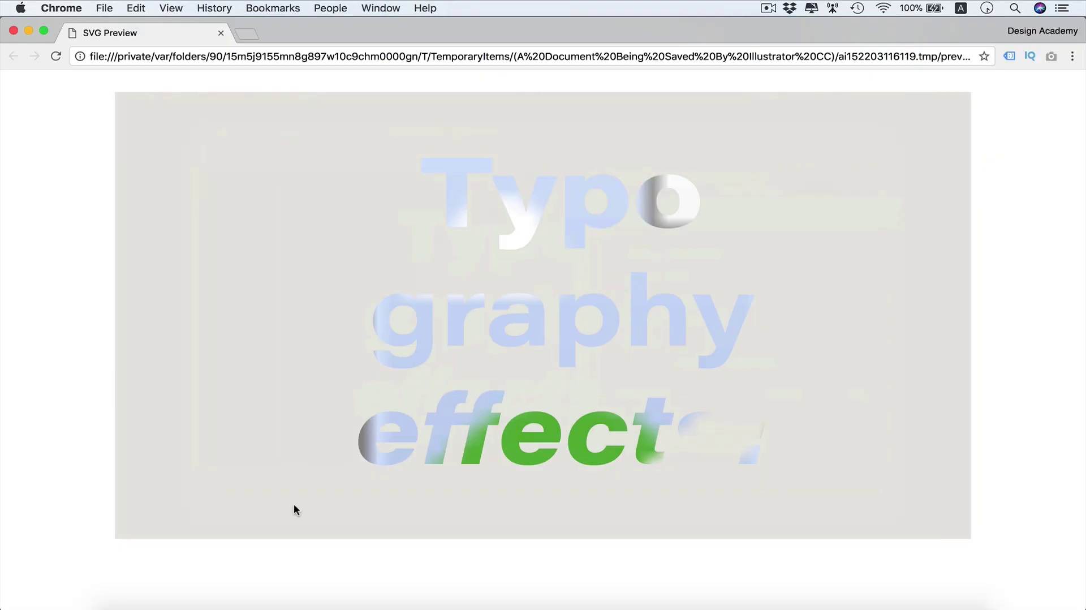
click(13, 30)
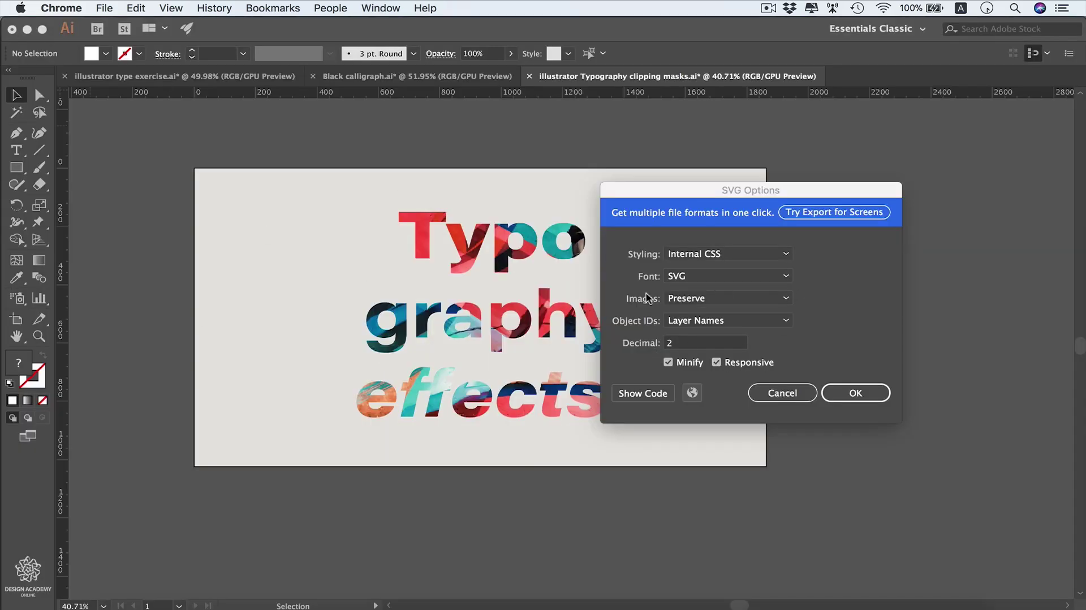
Step: Set Images to Embed and preview the SVG in Chrome, shrinking the preview window
click(760, 303)
click(755, 332)
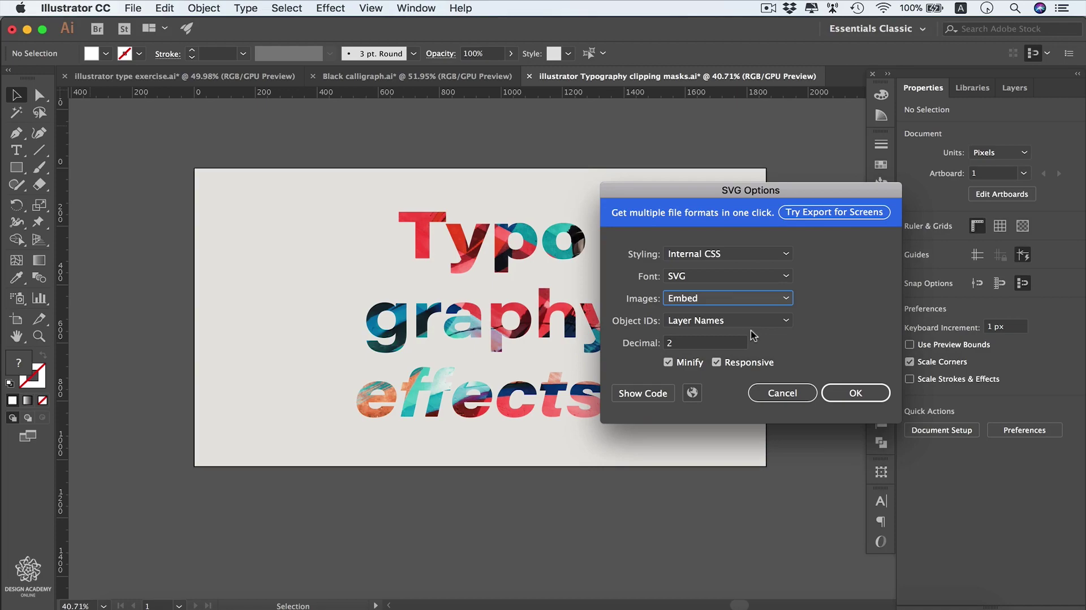
click(692, 394)
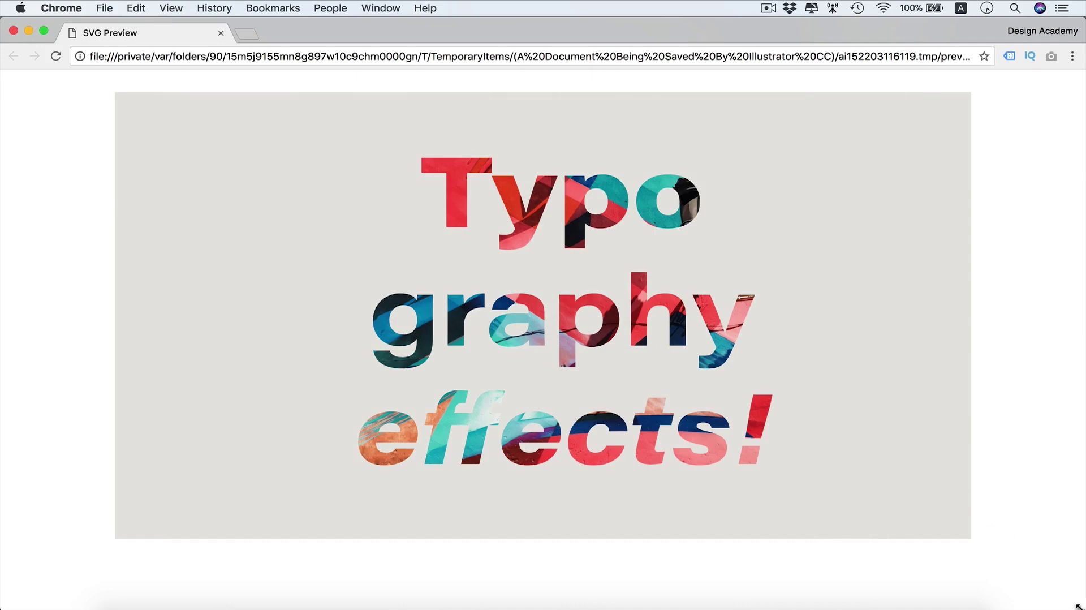
drag(1080, 604, 879, 516)
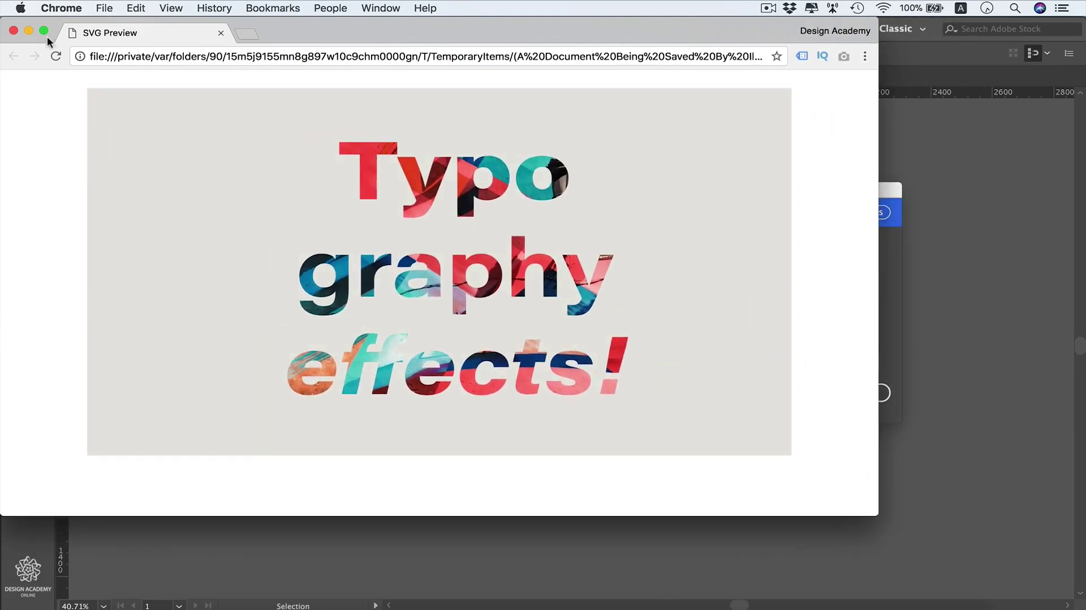
Step: Close the Chrome preview and confirm SVG Options to complete the embedded-image SVG export
click(13, 30)
click(751, 198)
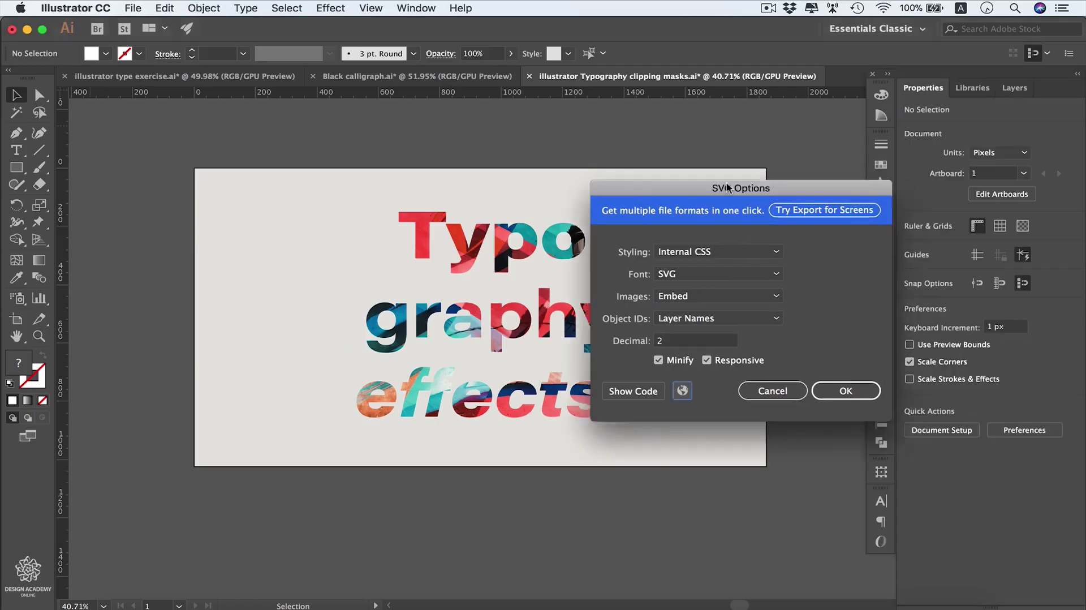
drag(751, 198, 450, 154)
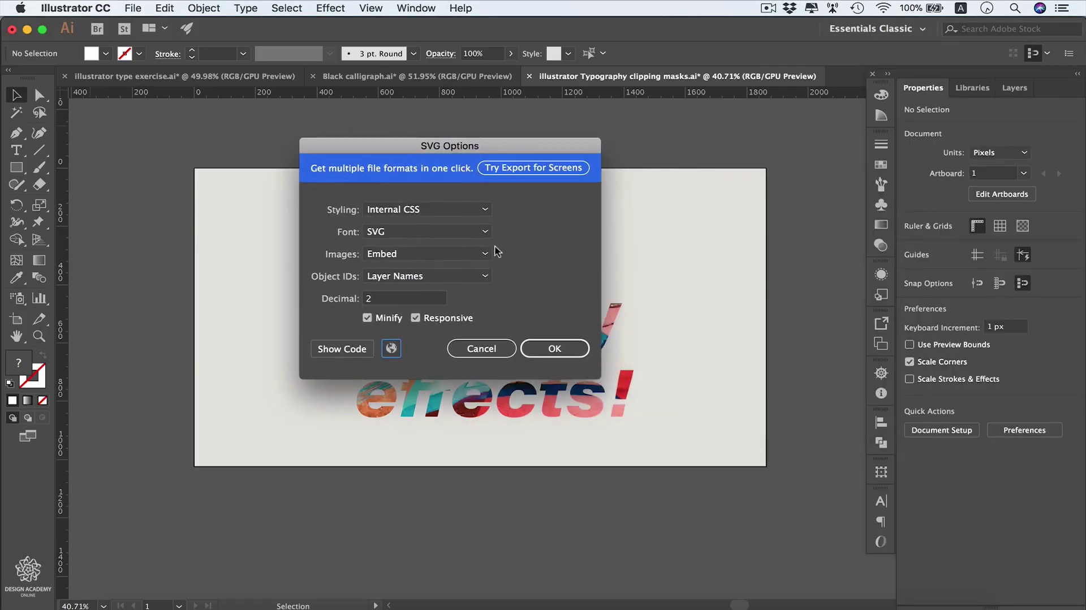
click(560, 350)
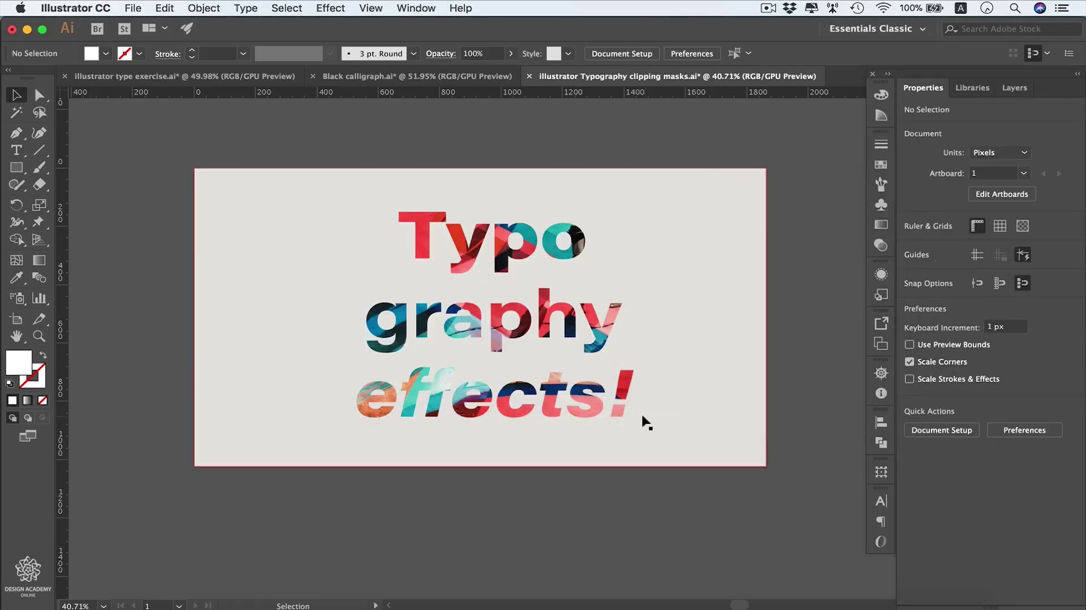
Step: In Layers, hide the text clipping path, select the linked photo, then show the mask again
click(1014, 88)
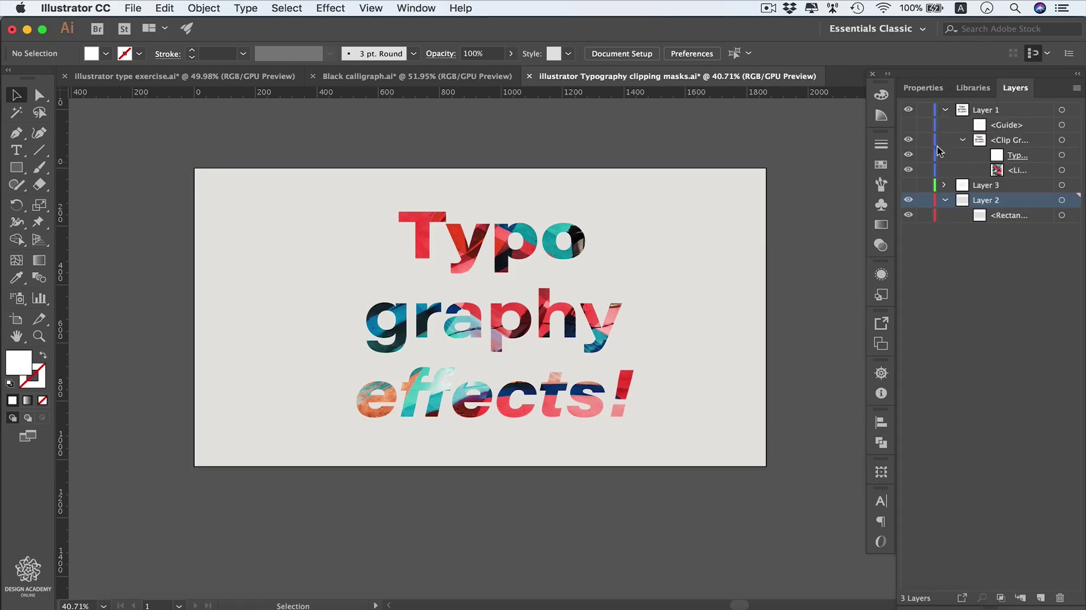
click(909, 155)
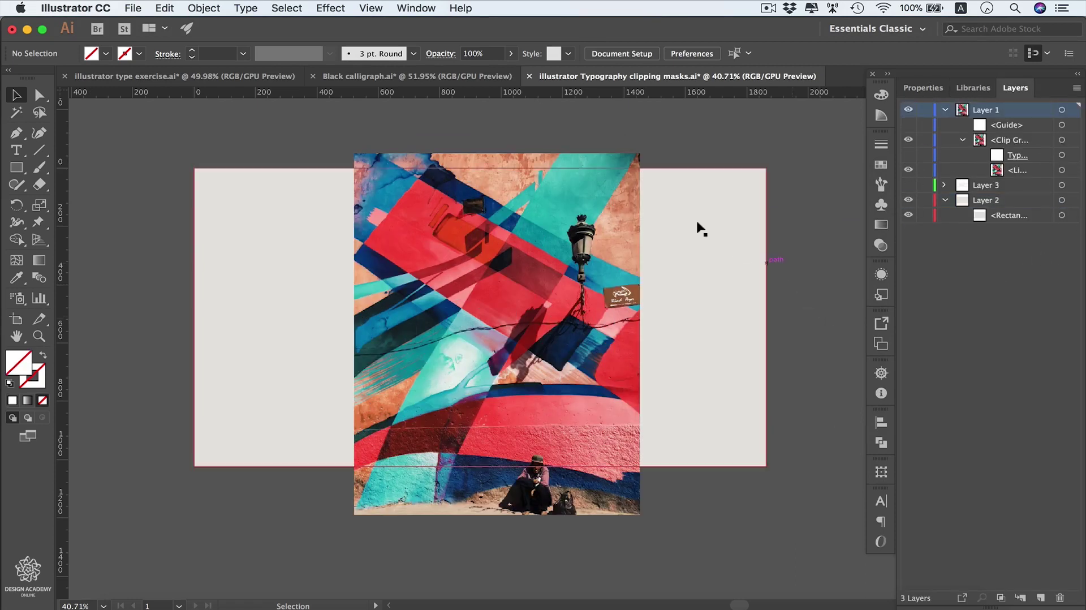
click(541, 366)
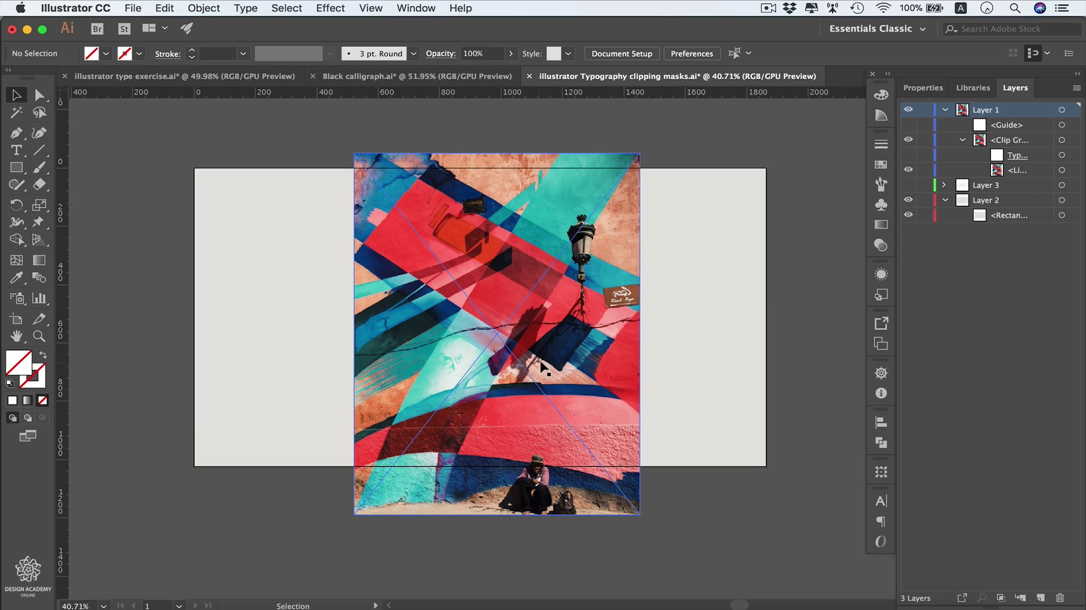
click(1062, 170)
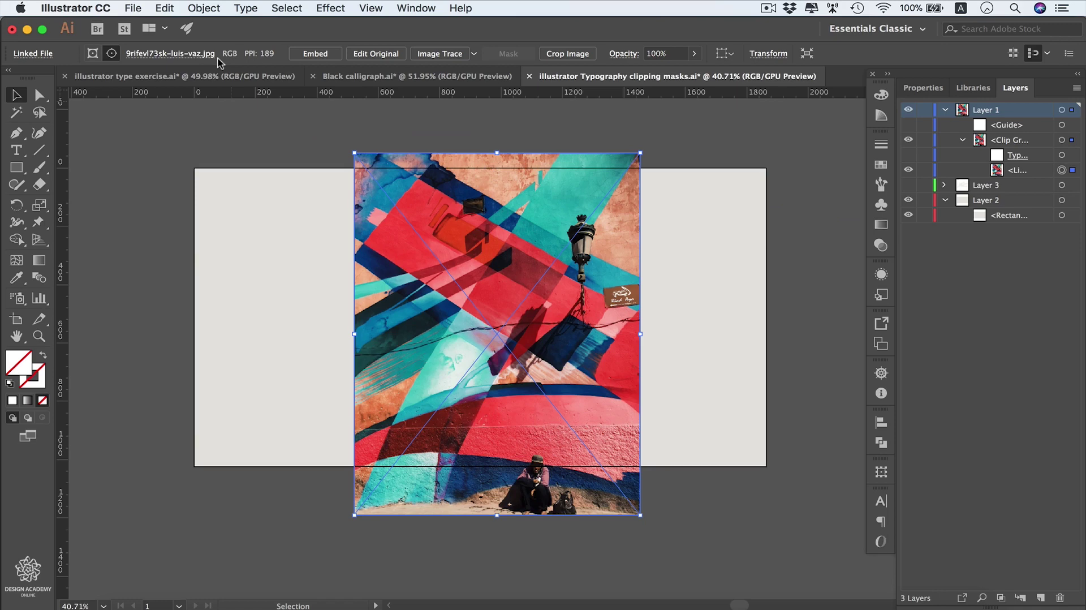
click(909, 155)
click(795, 230)
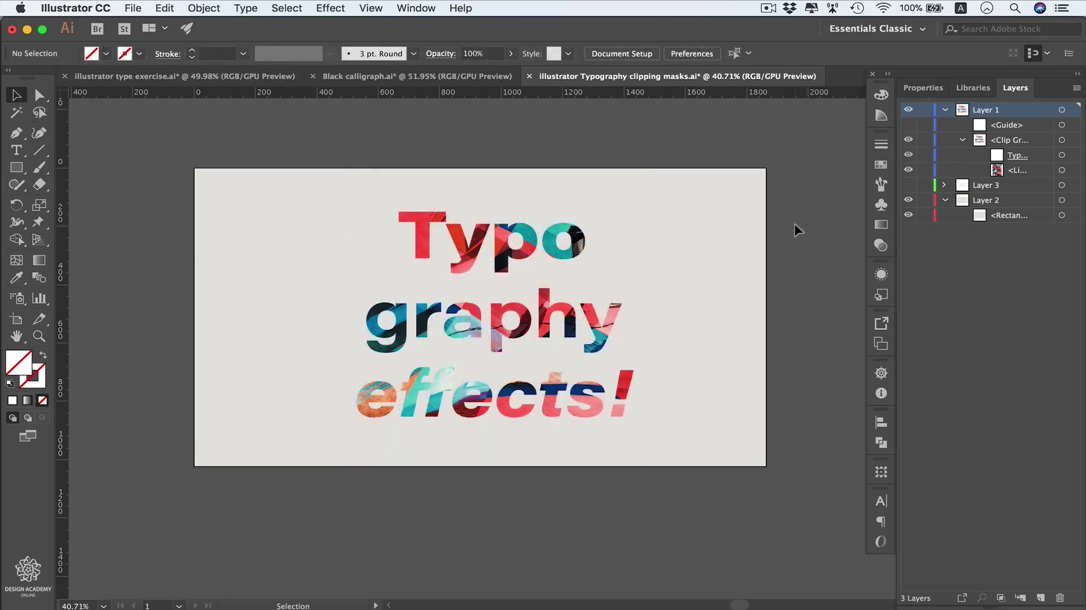